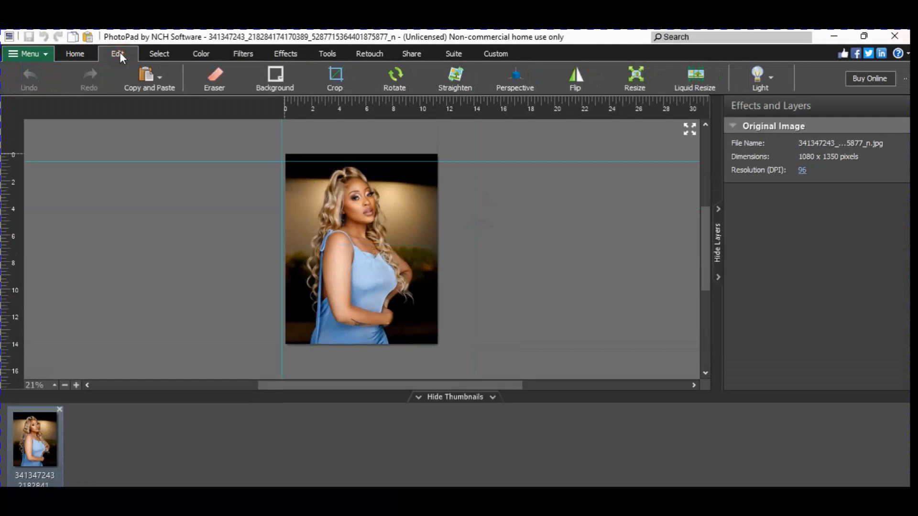
Select the black strip above the brown backdrop behind the woman's head with the Wand and delete it.
{"action": "left_click", "coordinate": [86, 53]}
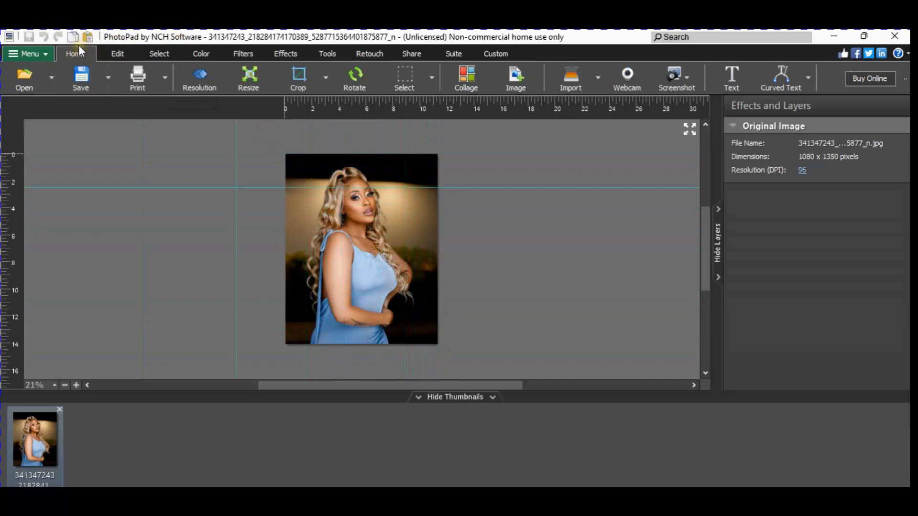
{"action": "left_click", "coordinate": [160, 54]}
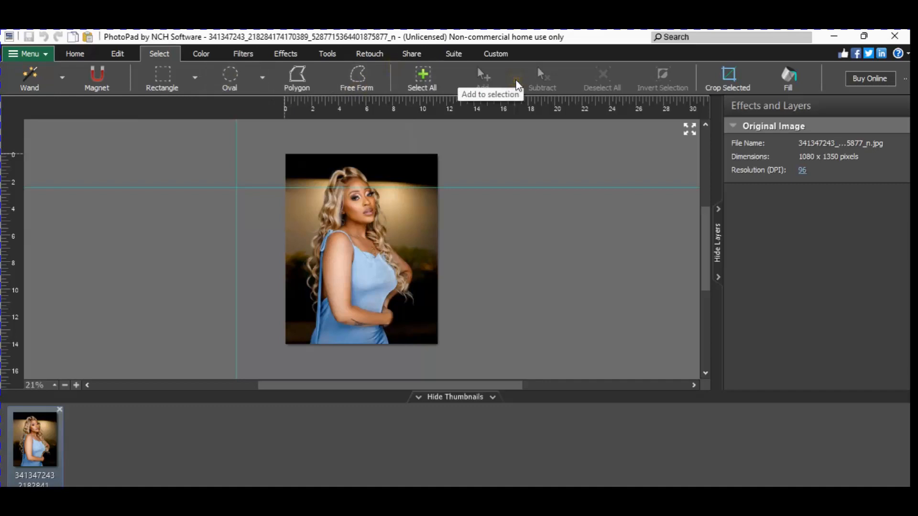
{"action": "left_click", "coordinate": [158, 77]}
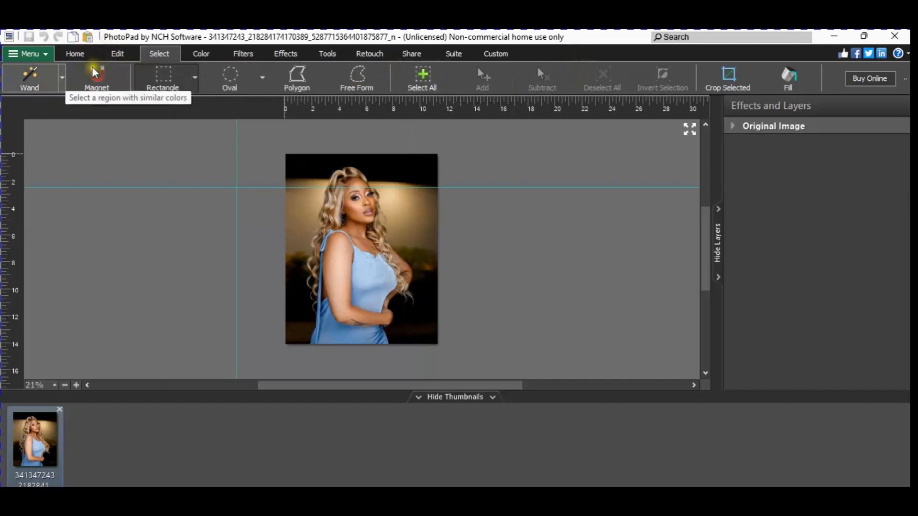
{"action": "left_click", "coordinate": [61, 79]}
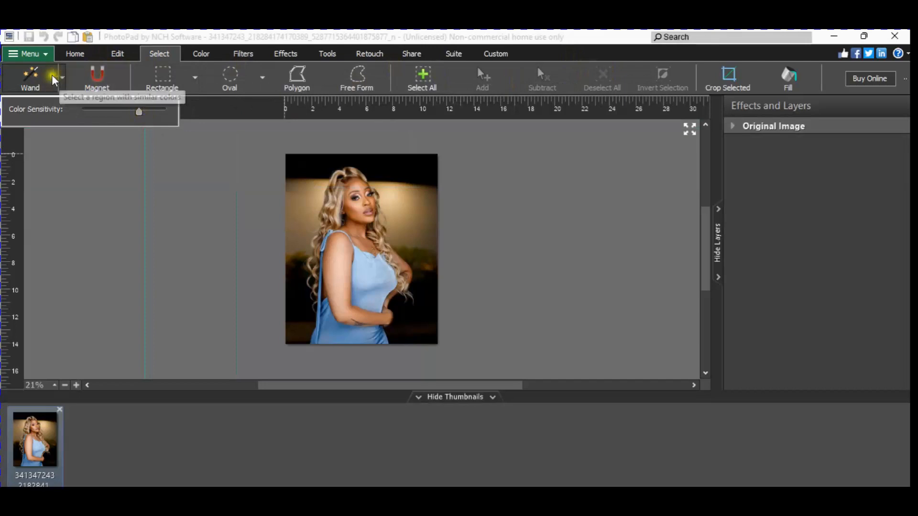
{"action": "left_click", "coordinate": [37, 77]}
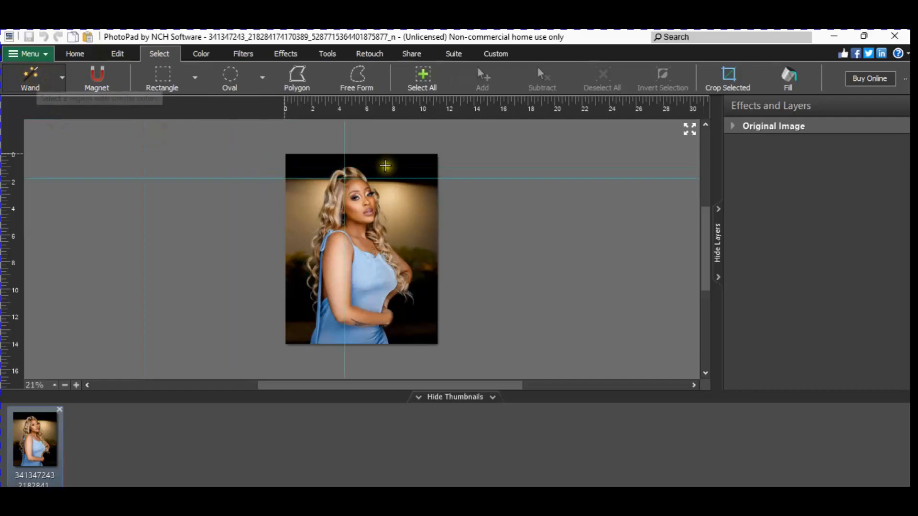
{"action": "left_click", "coordinate": [319, 170]}
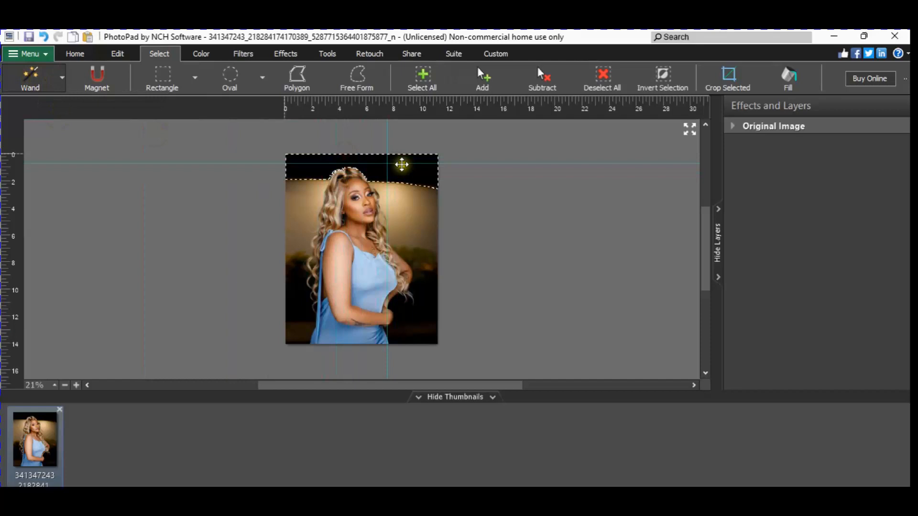
{"action": "key", "text": "Delete"}
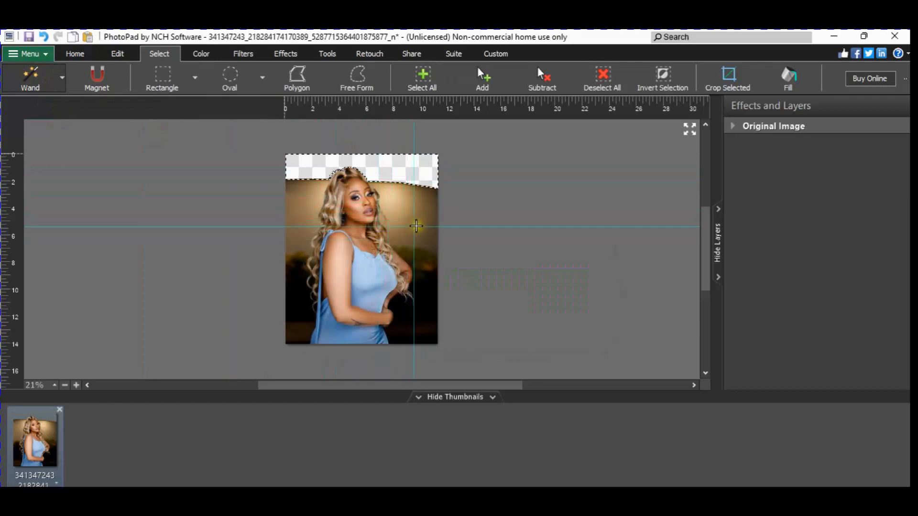
{"action": "scroll", "coordinate": [415, 219], "scroll_direction": "up", "scroll_amount": 3}
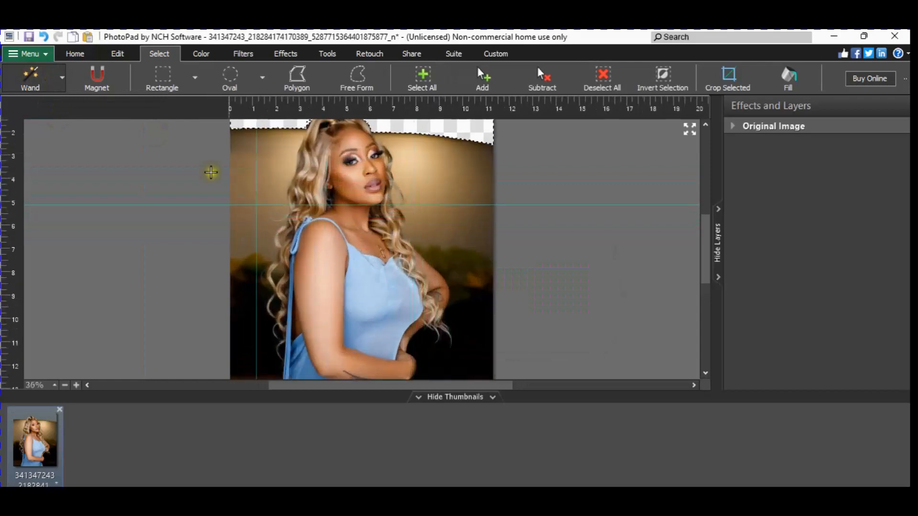
{"action": "left_click", "coordinate": [285, 141]}
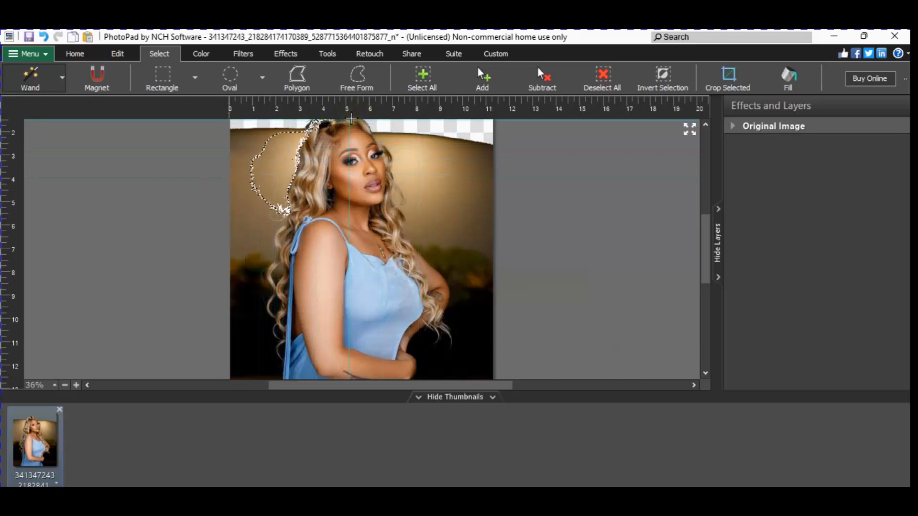
{"action": "scroll", "coordinate": [351, 118], "scroll_direction": "up", "scroll_amount": 1}
{"action": "scroll", "coordinate": [350, 118], "scroll_direction": "up", "scroll_amount": 3}
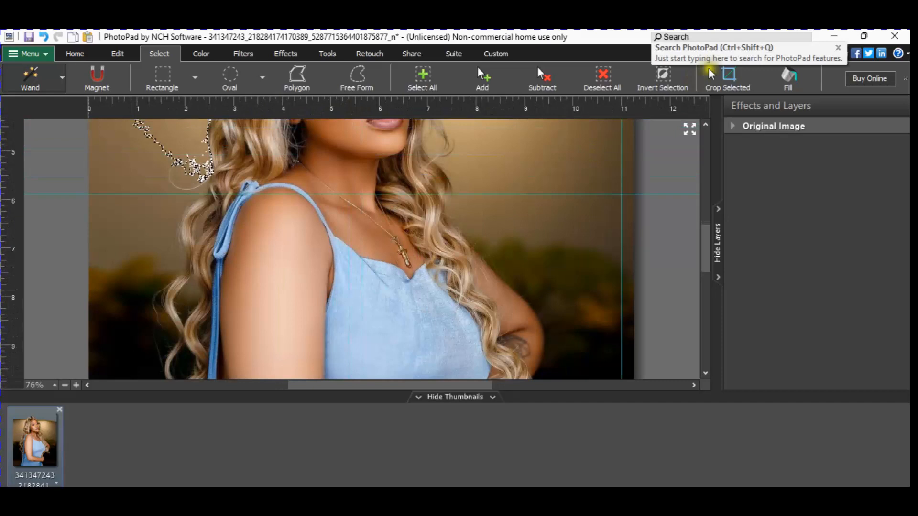
{"action": "left_click_drag", "start_coordinate": [710, 247], "coordinate": [708, 198]}
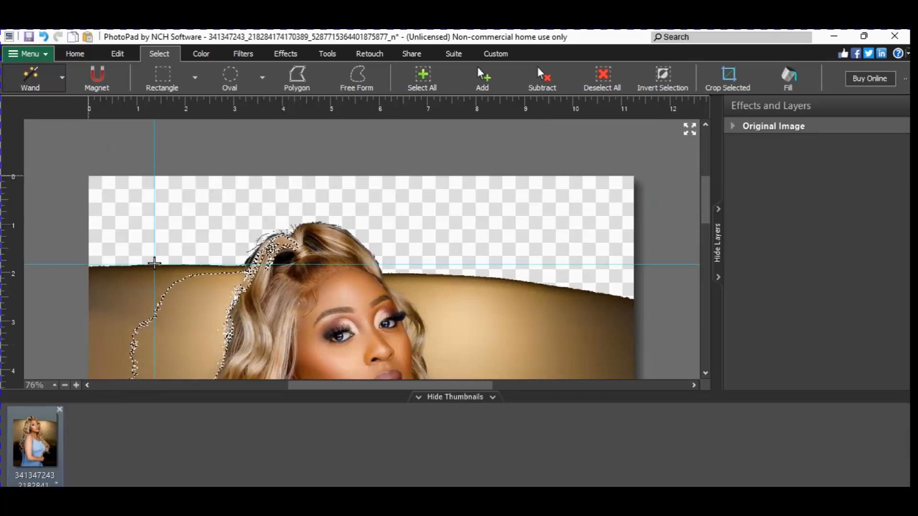
{"action": "key", "text": "Escape"}
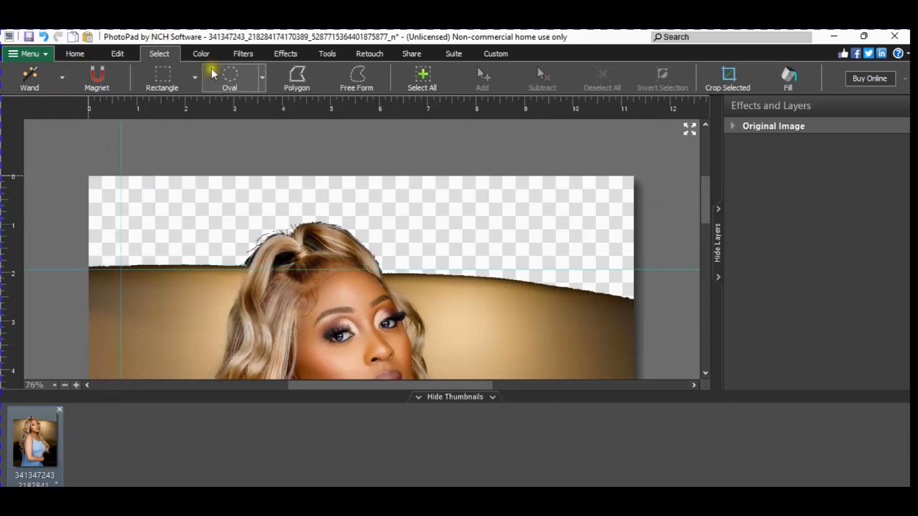
Outline the brown backdrop beside the left edge of the woman's hair with a Polygon selection and delete that area.
{"action": "left_click", "coordinate": [304, 85]}
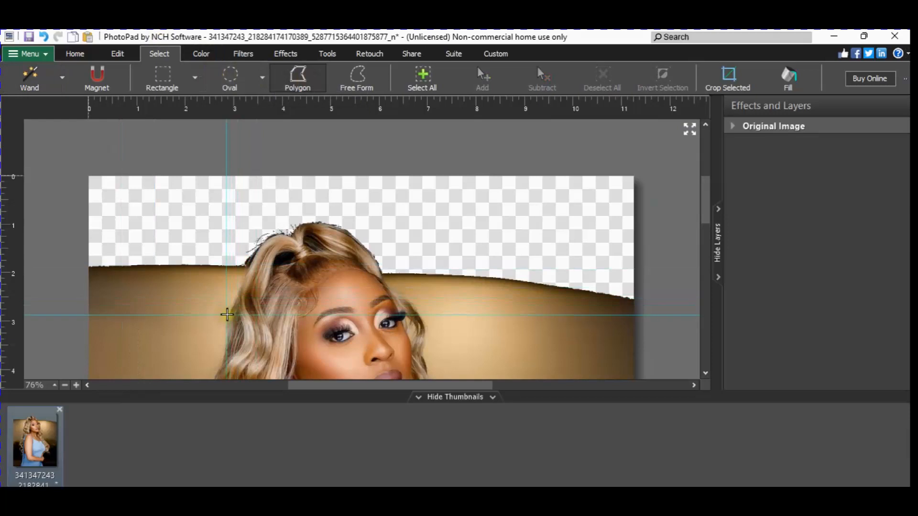
{"action": "left_click", "coordinate": [255, 236]}
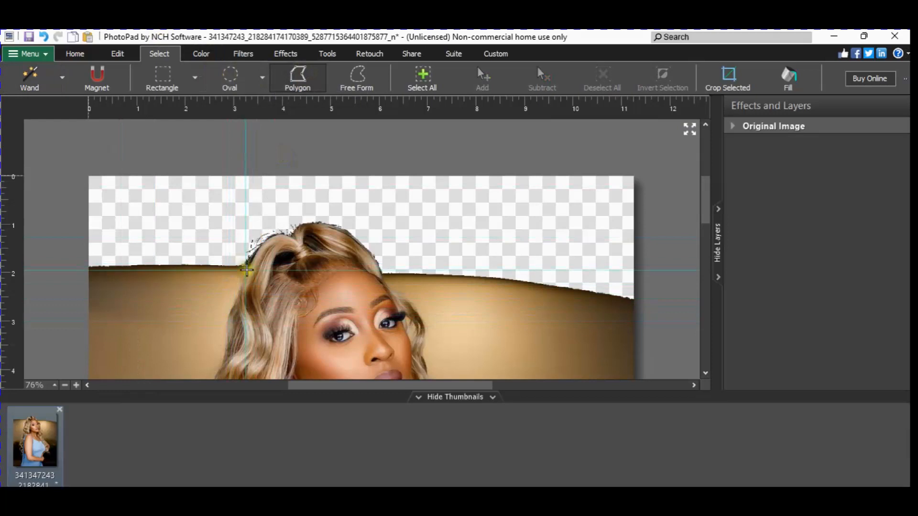
{"action": "left_click", "coordinate": [242, 284]}
{"action": "left_click", "coordinate": [236, 297]}
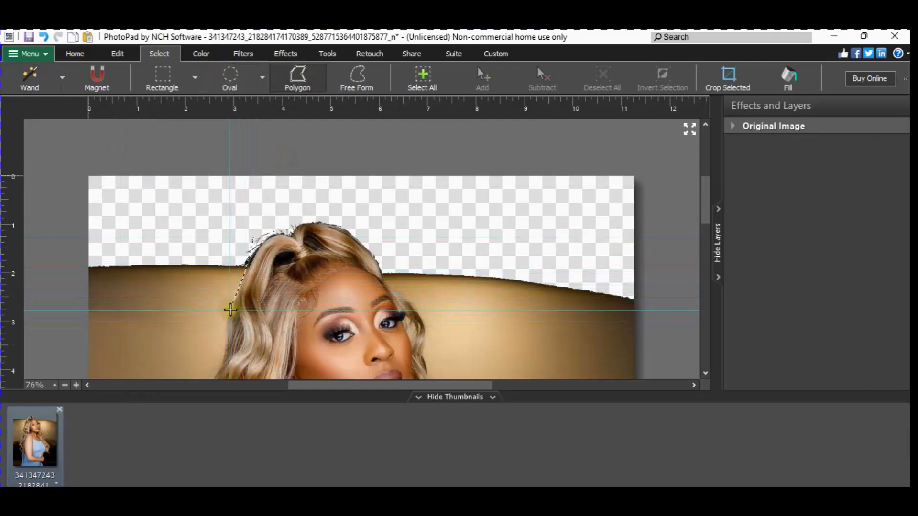
{"action": "left_click", "coordinate": [228, 325]}
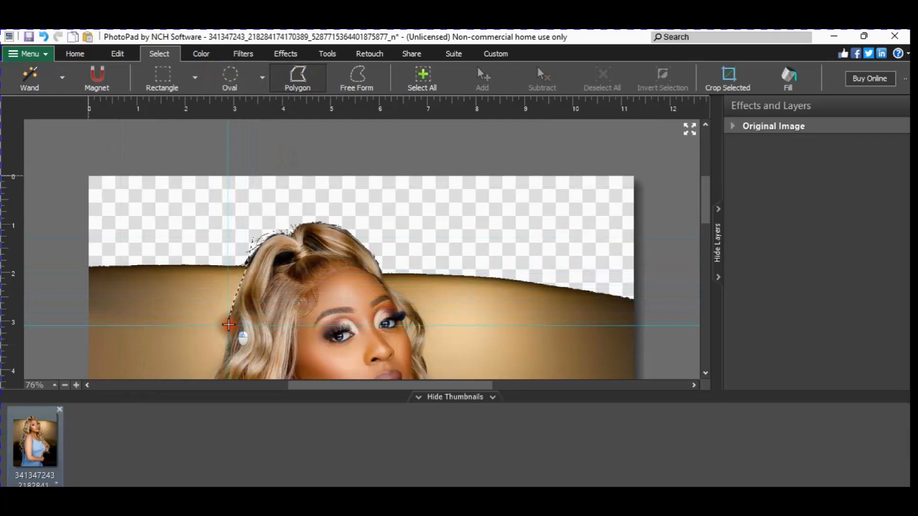
{"action": "left_click", "coordinate": [226, 350]}
{"action": "left_click", "coordinate": [191, 351]}
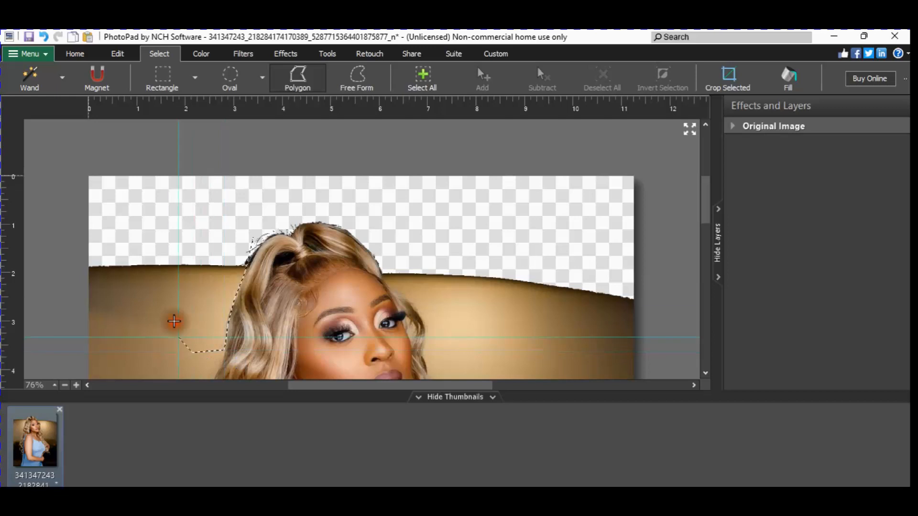
{"action": "double_click", "coordinate": [150, 237]}
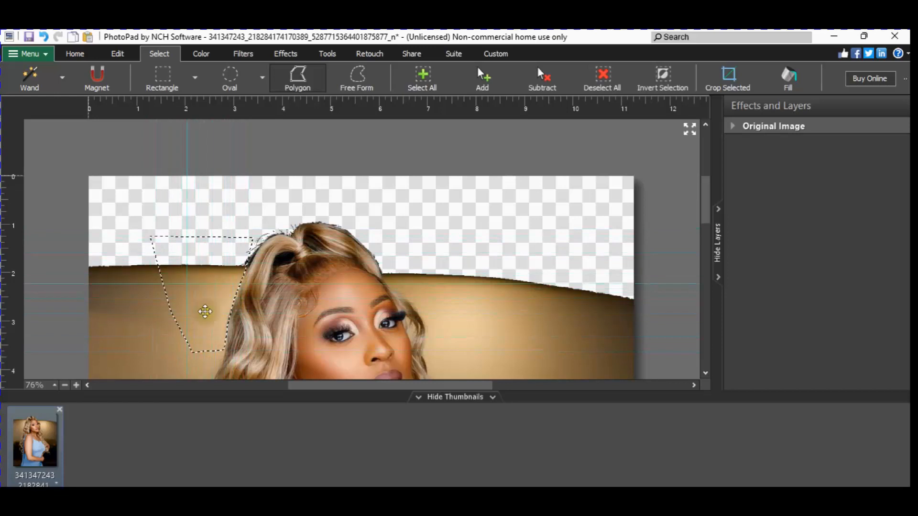
{"action": "key", "text": "Delete"}
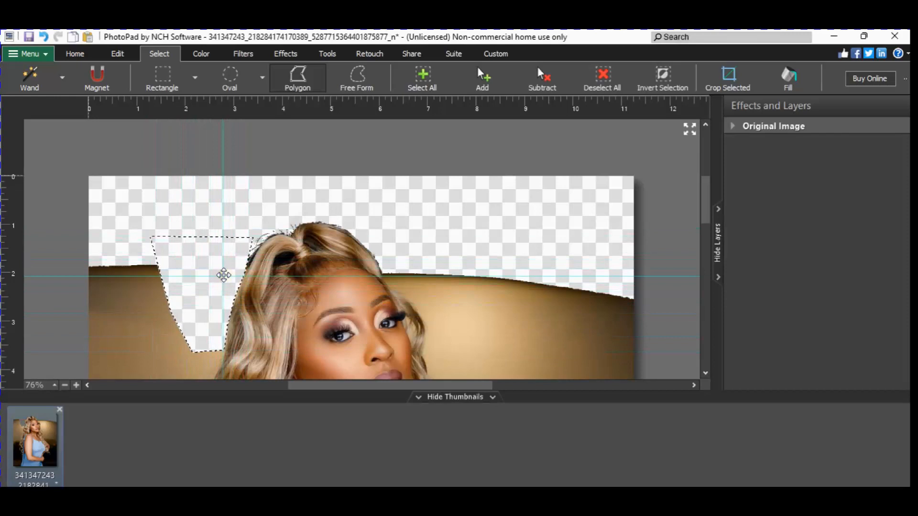
{"action": "scroll", "coordinate": [223, 275], "scroll_direction": "down", "scroll_amount": 4}
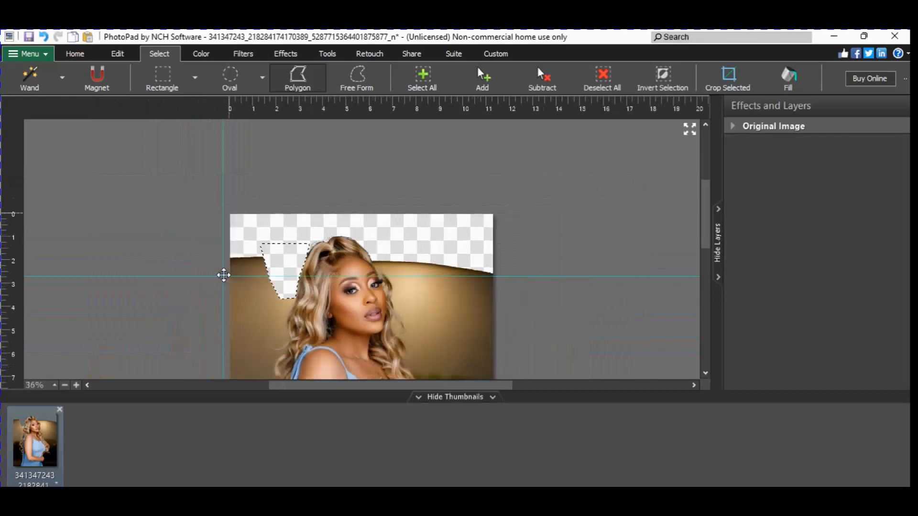
{"action": "scroll", "coordinate": [224, 275], "scroll_direction": "down", "scroll_amount": 1}
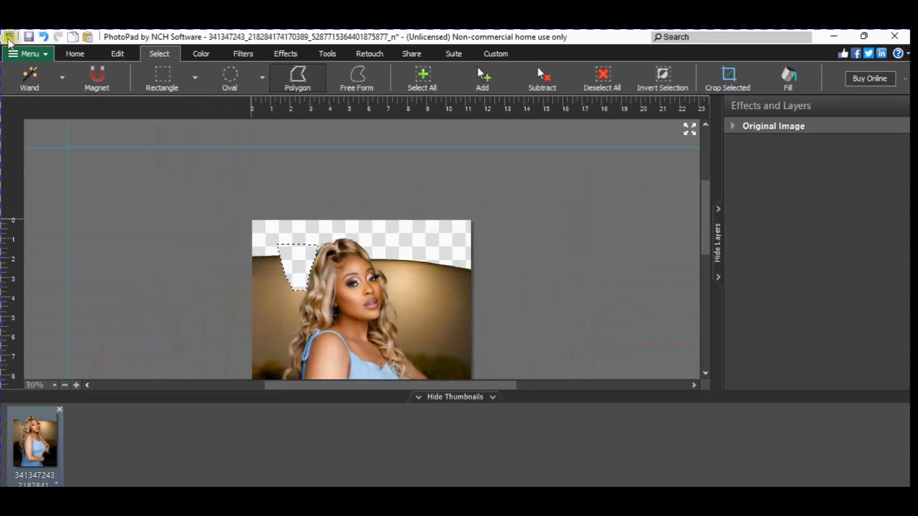
{"action": "left_click", "coordinate": [30, 76]}
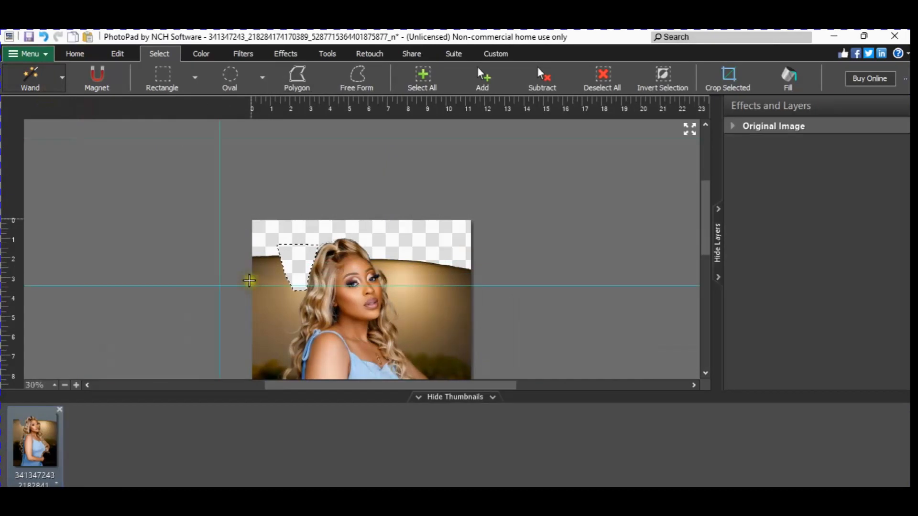
{"action": "left_click", "coordinate": [271, 308]}
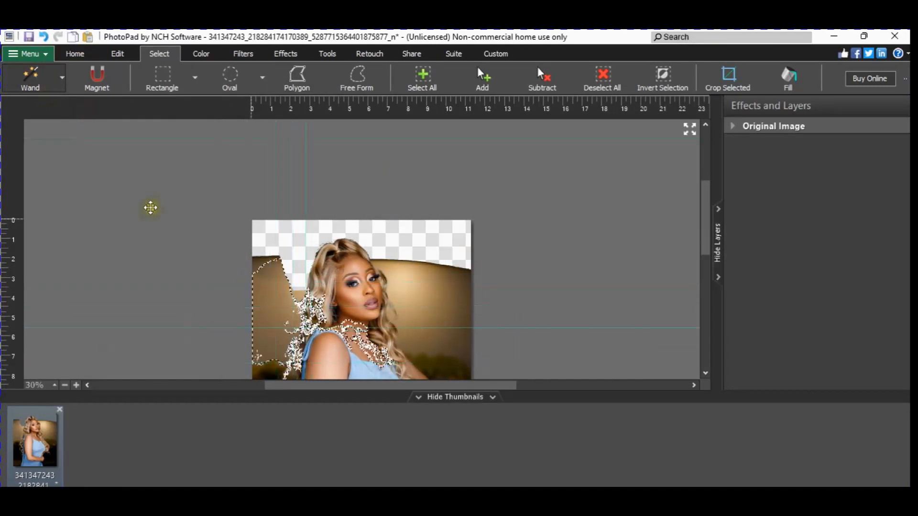
{"action": "left_click", "coordinate": [60, 80]}
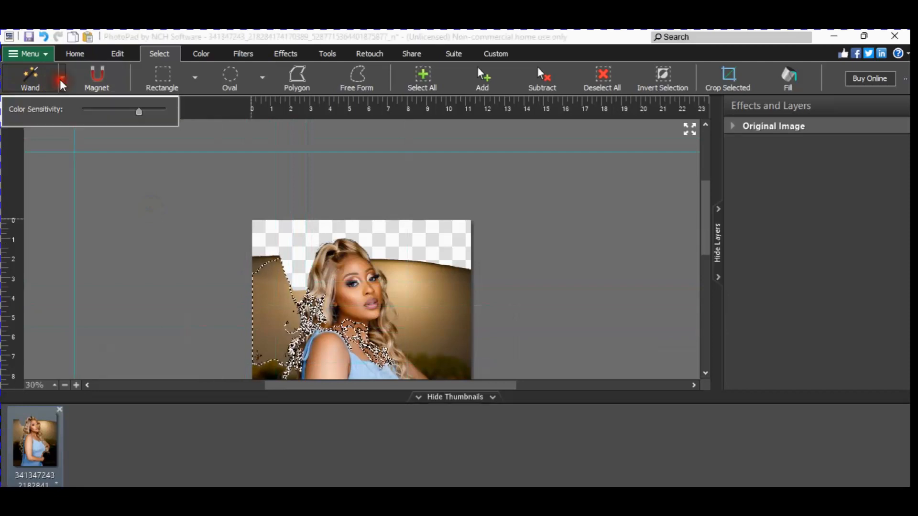
{"action": "left_click_drag", "start_coordinate": [139, 109], "coordinate": [123, 107]}
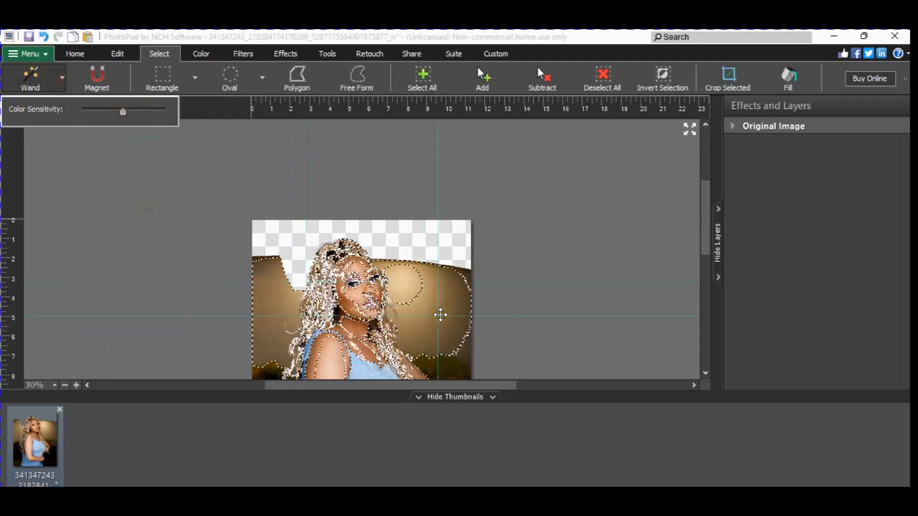
{"action": "left_click", "coordinate": [581, 252]}
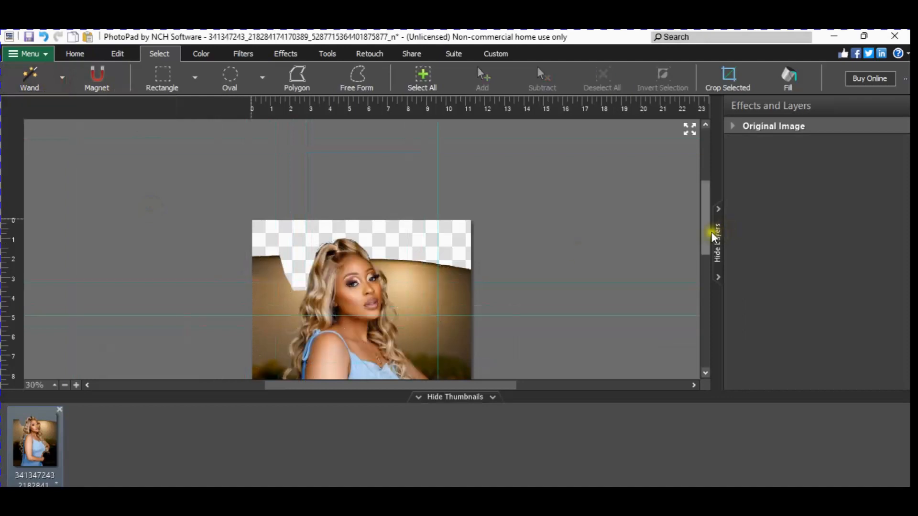
Set the Wand's color sensitivity to 100 and clear the selection made on the brown backdrop.
{"action": "left_click_drag", "start_coordinate": [711, 232], "coordinate": [714, 258]}
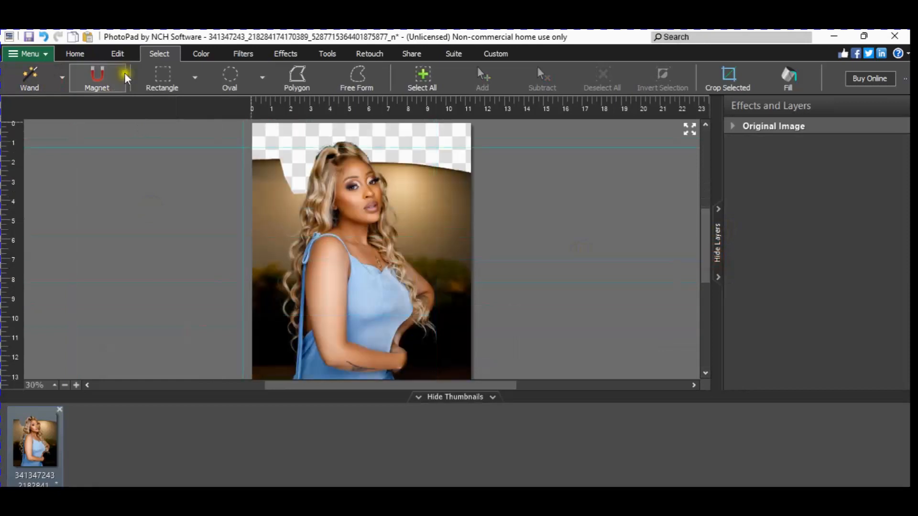
{"action": "left_click", "coordinate": [35, 78]}
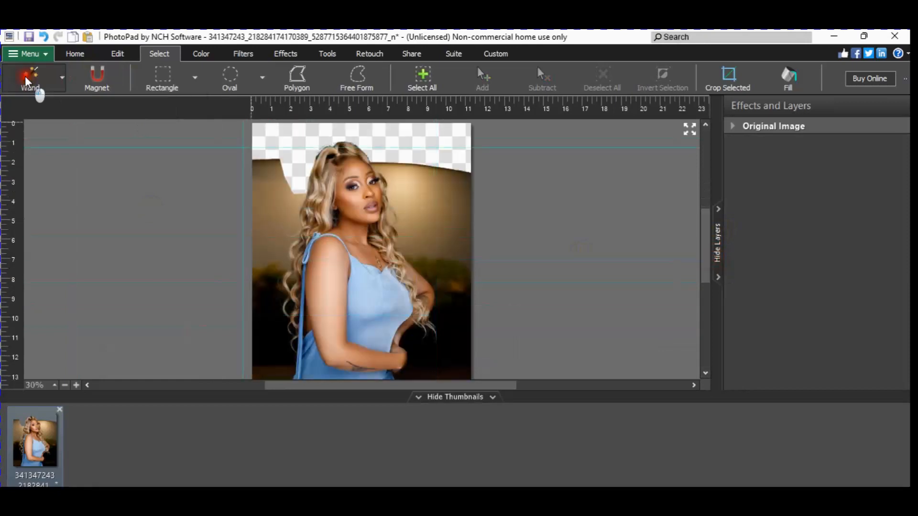
{"action": "left_click", "coordinate": [434, 211]}
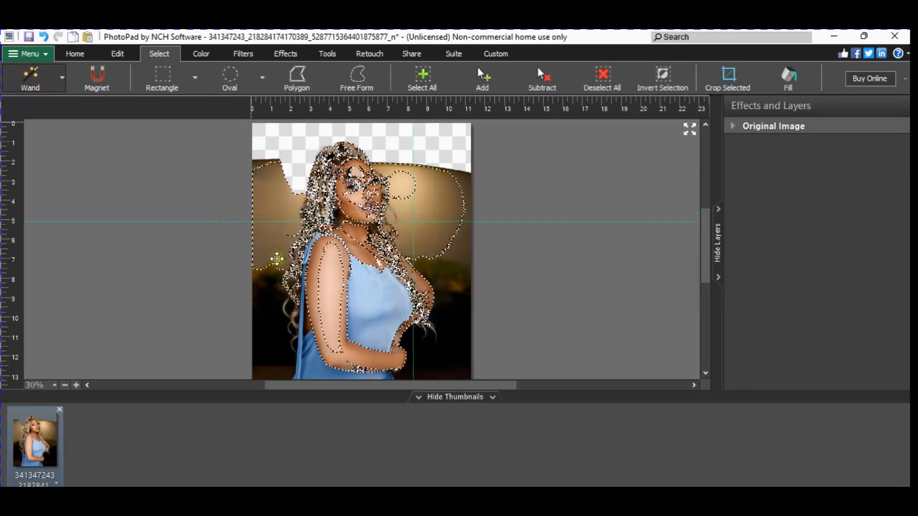
{"action": "left_click", "coordinate": [62, 78]}
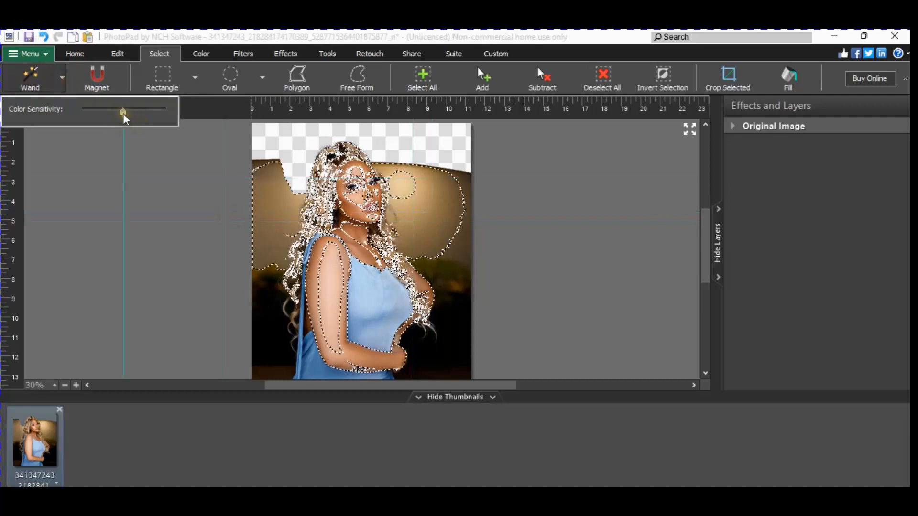
{"action": "left_click_drag", "start_coordinate": [123, 113], "coordinate": [167, 110]}
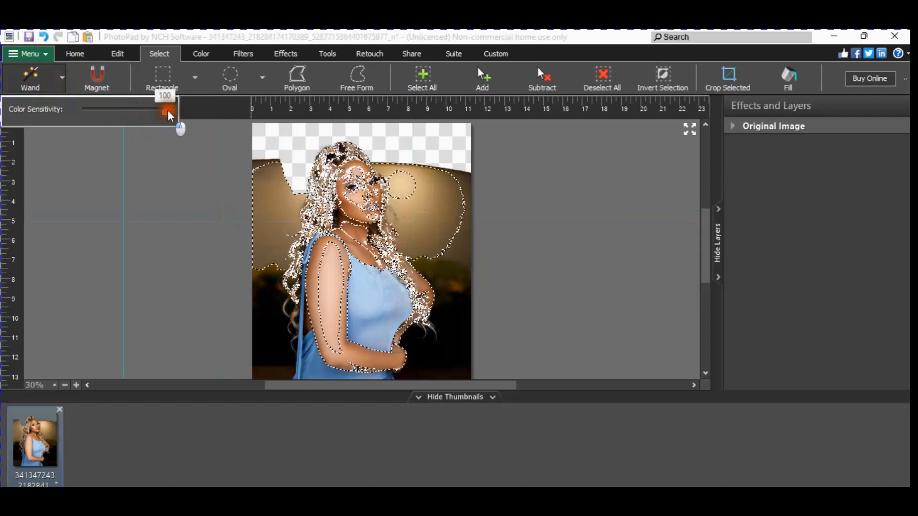
{"action": "left_click", "coordinate": [283, 193]}
{"action": "left_click", "coordinate": [560, 262]}
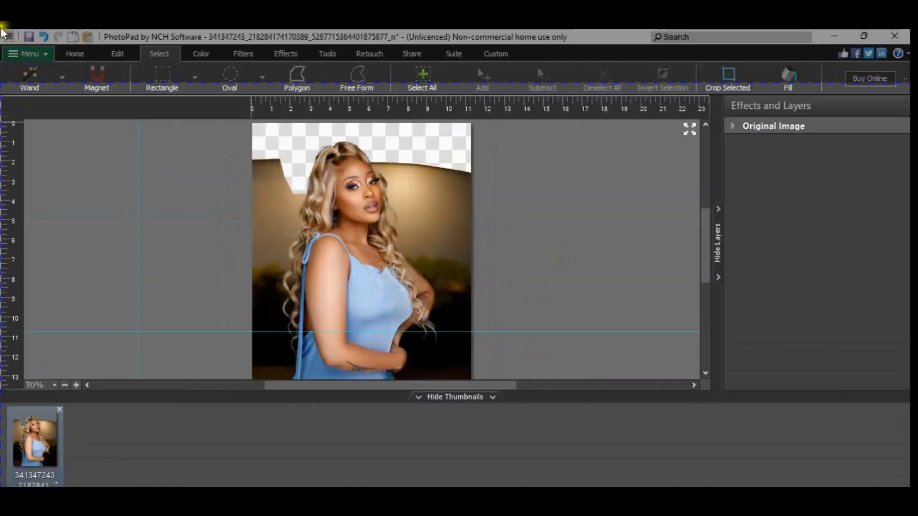
Select the black background patch at the photo's lower left, beside the dress, with the Wand and delete it.
{"action": "left_click", "coordinate": [23, 85]}
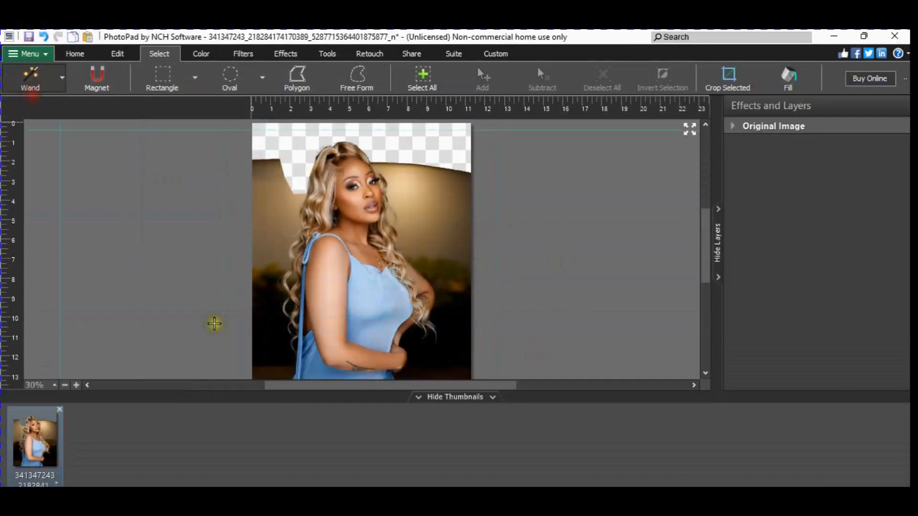
{"action": "left_click", "coordinate": [262, 327]}
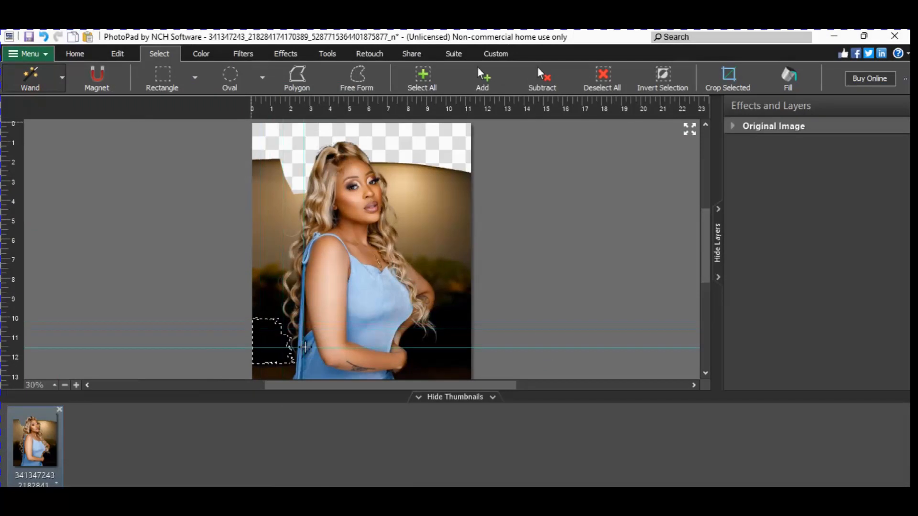
{"action": "key", "text": "Delete"}
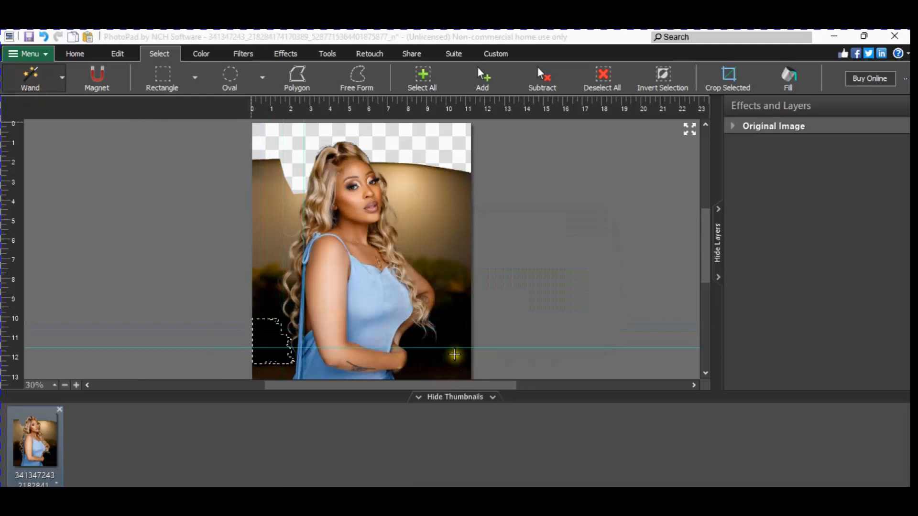
Select the black background patch at the photo's lower right, beside the woman's hand, with the Wand and delete it.
{"action": "left_click", "coordinate": [454, 344]}
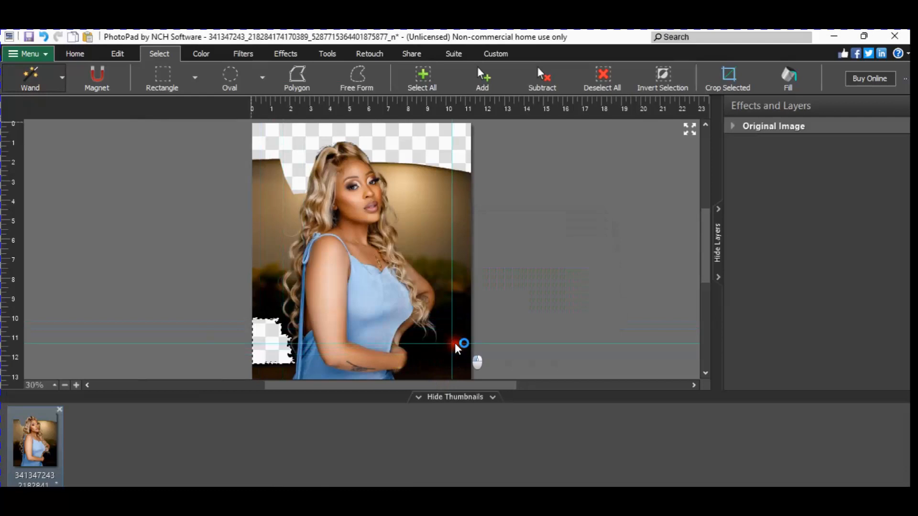
{"action": "key", "text": "Delete"}
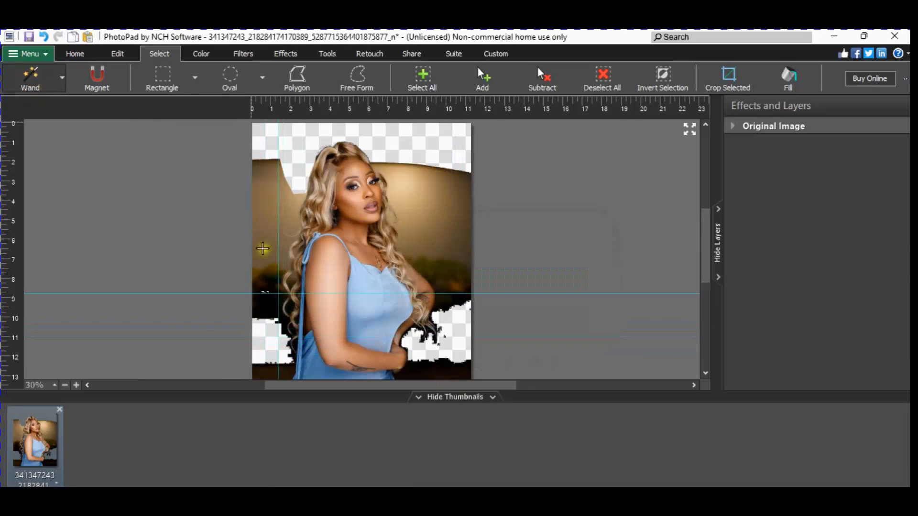
Try Wand selections on the brown backdrop on both sides of the woman's hair, adjusting the color sensitivity between attempts.
{"action": "left_click", "coordinate": [278, 229]}
{"action": "left_click", "coordinate": [293, 207]}
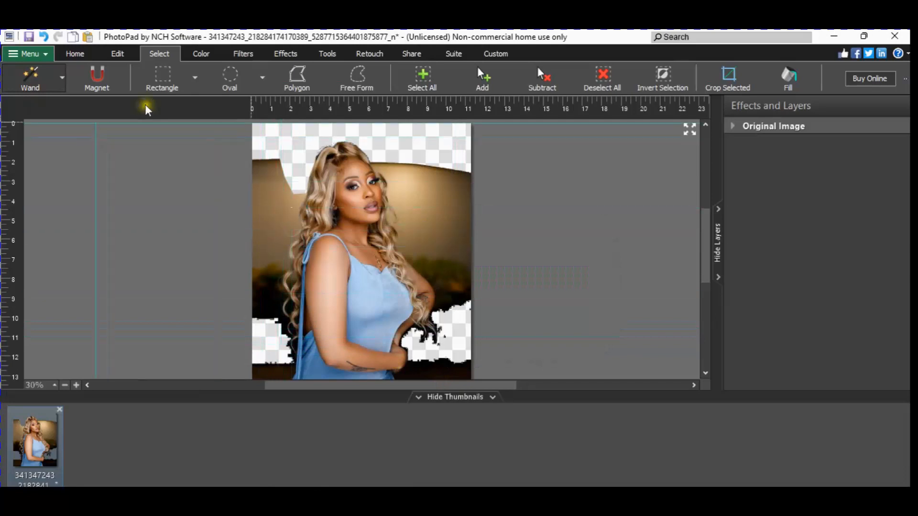
{"action": "left_click", "coordinate": [58, 80]}
{"action": "left_click", "coordinate": [62, 80]}
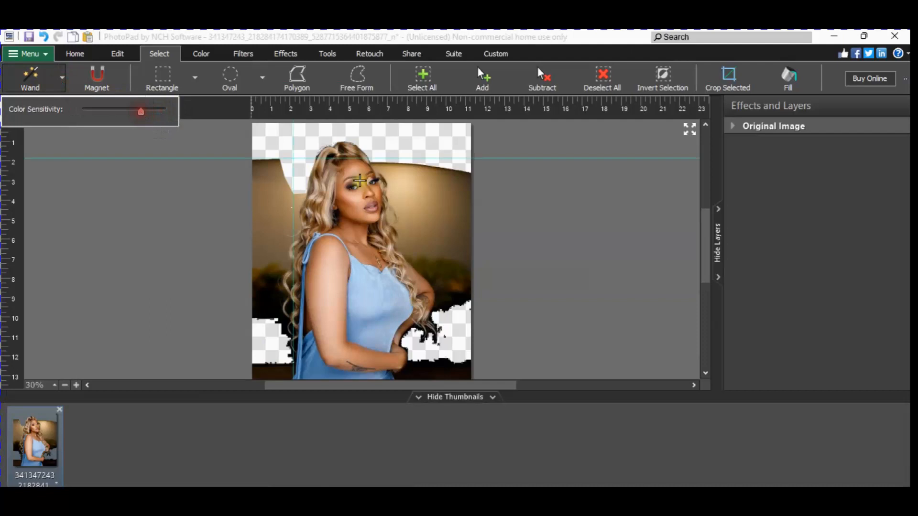
{"action": "left_click", "coordinate": [447, 230]}
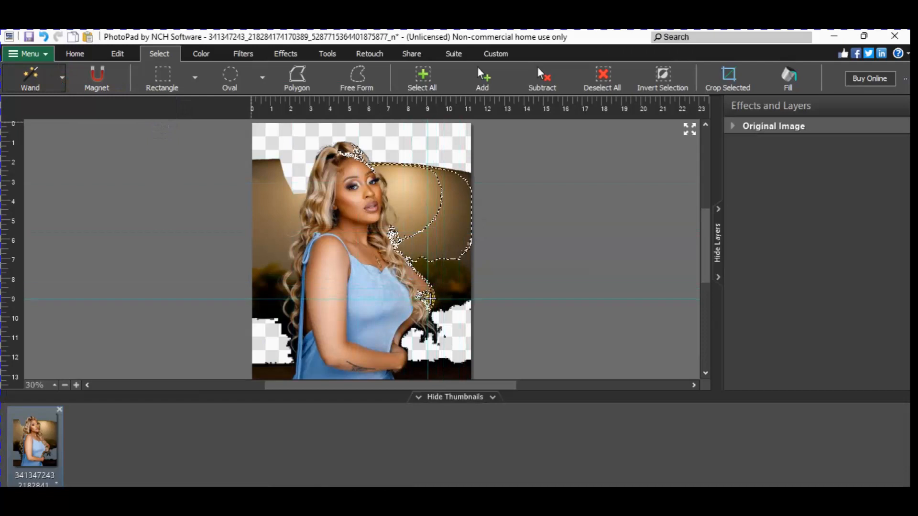
{"action": "scroll", "coordinate": [430, 299], "scroll_direction": "up", "scroll_amount": 6}
{"action": "scroll", "coordinate": [430, 299], "scroll_direction": "up", "scroll_amount": 3}
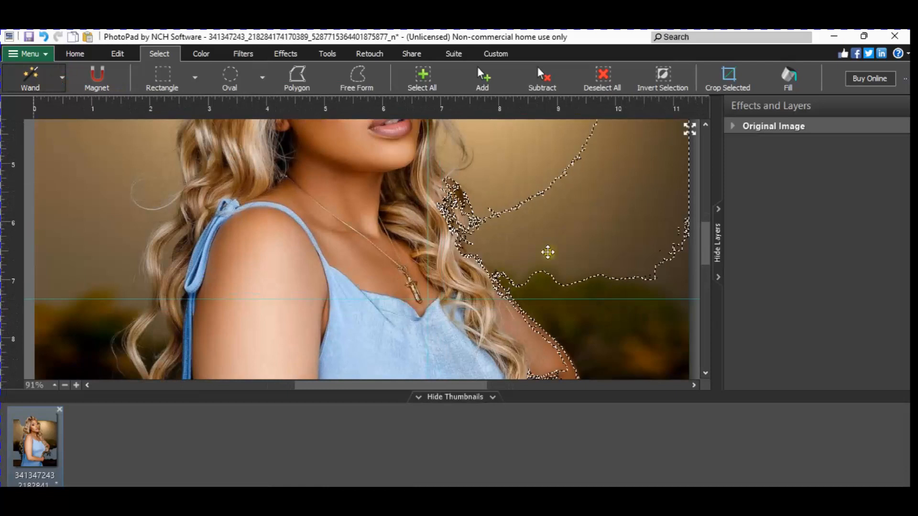
Hide the layers area and clear the Wand selection on the brown backdrop.
{"action": "left_click", "coordinate": [718, 260]}
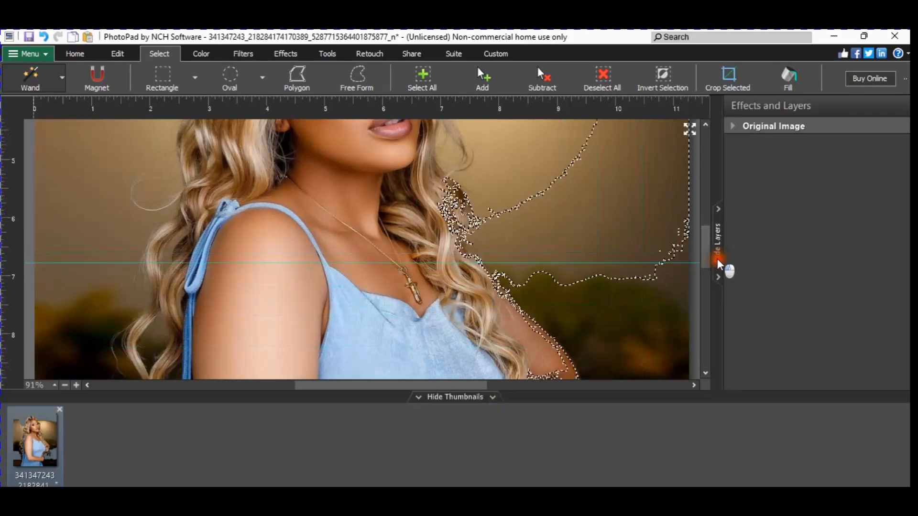
{"action": "left_click", "coordinate": [718, 286]}
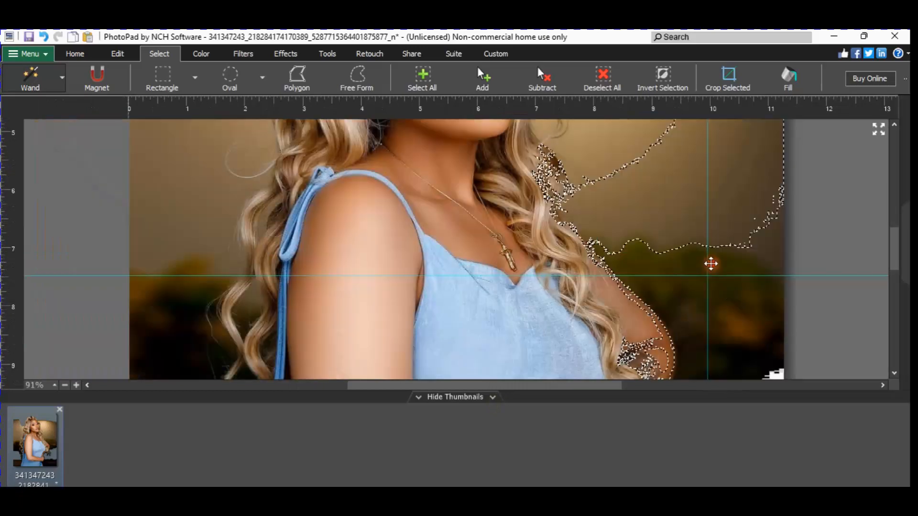
{"action": "key", "text": "ctrl+d"}
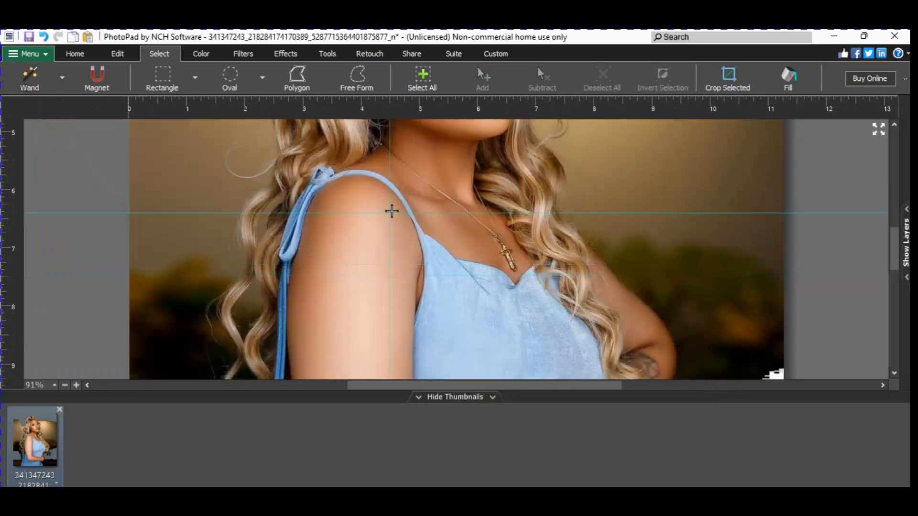
Outline the dark background to the right of the woman's bent arm with a Polygon selection and delete that area.
{"action": "left_click", "coordinate": [311, 81]}
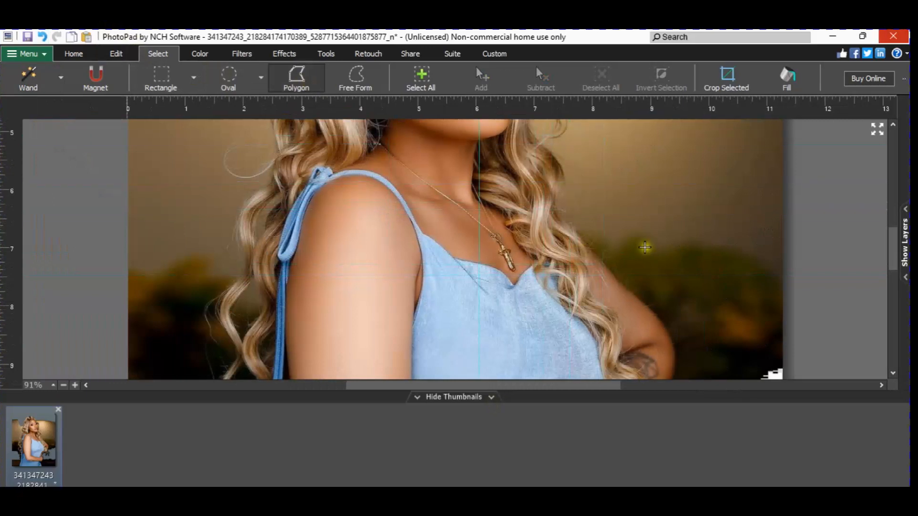
{"action": "left_click", "coordinate": [619, 276]}
{"action": "left_click", "coordinate": [643, 299]}
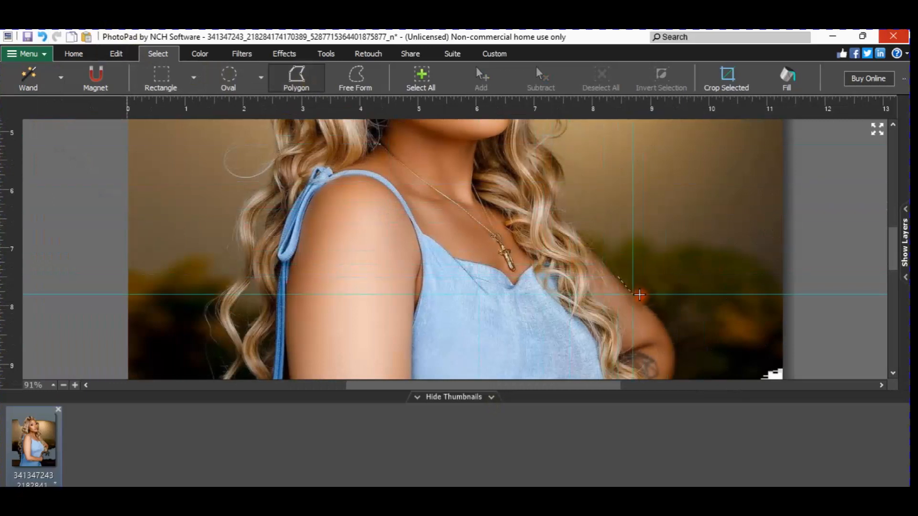
{"action": "left_click", "coordinate": [675, 343]}
{"action": "left_click", "coordinate": [678, 361]}
{"action": "left_click_drag", "start_coordinate": [892, 252], "coordinate": [904, 293]}
{"action": "left_click", "coordinate": [662, 158]}
{"action": "left_click", "coordinate": [662, 174]}
{"action": "left_click", "coordinate": [677, 196]}
{"action": "left_click", "coordinate": [678, 247]}
{"action": "left_click", "coordinate": [648, 207]}
{"action": "left_click", "coordinate": [646, 238]}
{"action": "left_click", "coordinate": [640, 285]}
{"action": "left_click", "coordinate": [749, 308]}
{"action": "scroll", "coordinate": [749, 308], "scroll_direction": "down", "scroll_amount": 5}
{"action": "left_click", "coordinate": [581, 329]}
{"action": "left_click", "coordinate": [596, 167]}
{"action": "double_click", "coordinate": [583, 139]}
{"action": "key", "text": "Delete"}
Readjust the Wand's color sensitivity and clear the trial selection on the backdrop right of the woman's hair.
{"action": "left_click_drag", "start_coordinate": [896, 270], "coordinate": [898, 239]}
{"action": "scroll", "coordinate": [899, 239], "scroll_direction": "up", "scroll_amount": 5}
{"action": "left_click", "coordinate": [29, 79]}
{"action": "left_click", "coordinate": [683, 172]}
{"action": "left_click", "coordinate": [61, 77]}
{"action": "left_click_drag", "start_coordinate": [117, 110], "coordinate": [143, 110]}
{"action": "left_click", "coordinate": [601, 79]}
{"action": "left_click", "coordinate": [606, 137]}
{"action": "left_click", "coordinate": [62, 77]}
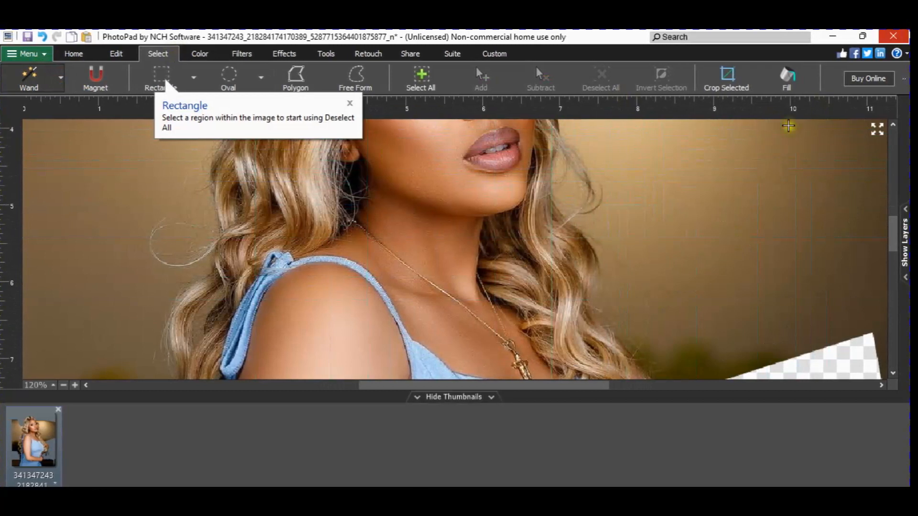
Select the outer brown band and the bright center of the backdrop right of the woman's face with the Wand, deleting each.
{"action": "left_click", "coordinate": [739, 194]}
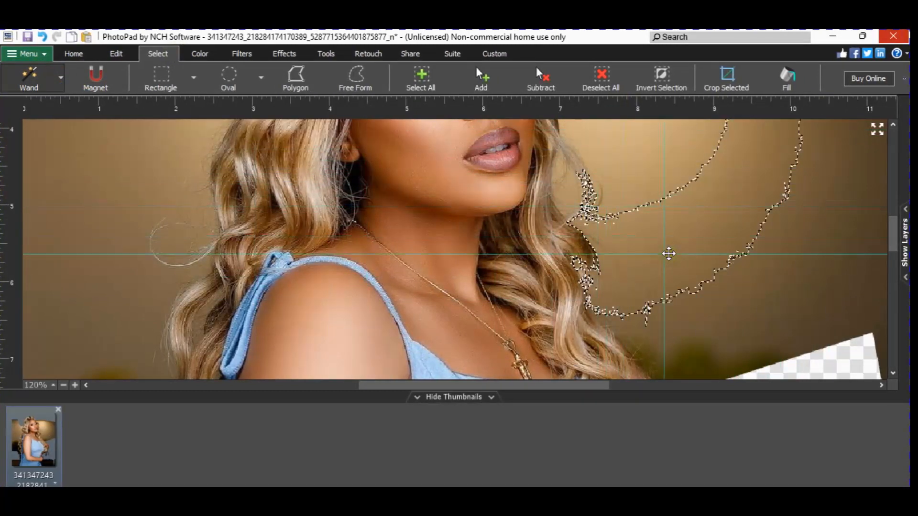
{"action": "key", "text": "Delete"}
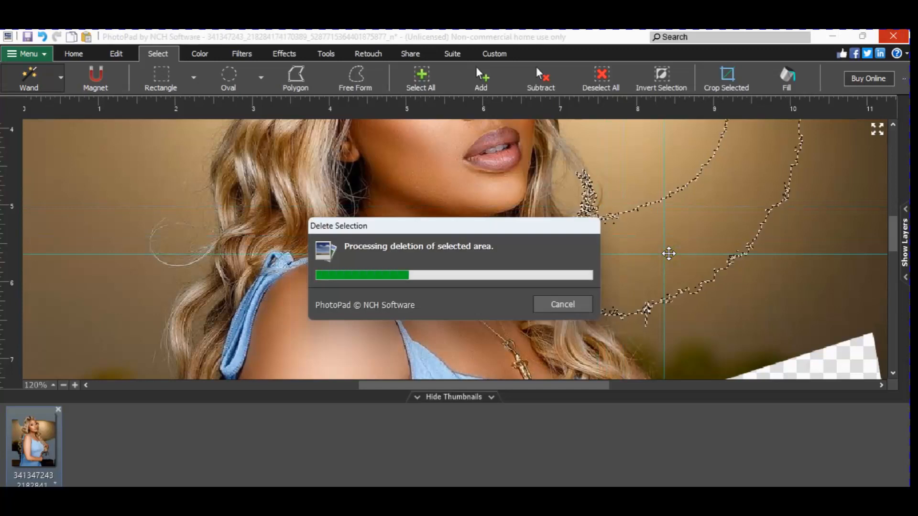
{"action": "scroll", "coordinate": [669, 254], "scroll_direction": "down", "scroll_amount": 7}
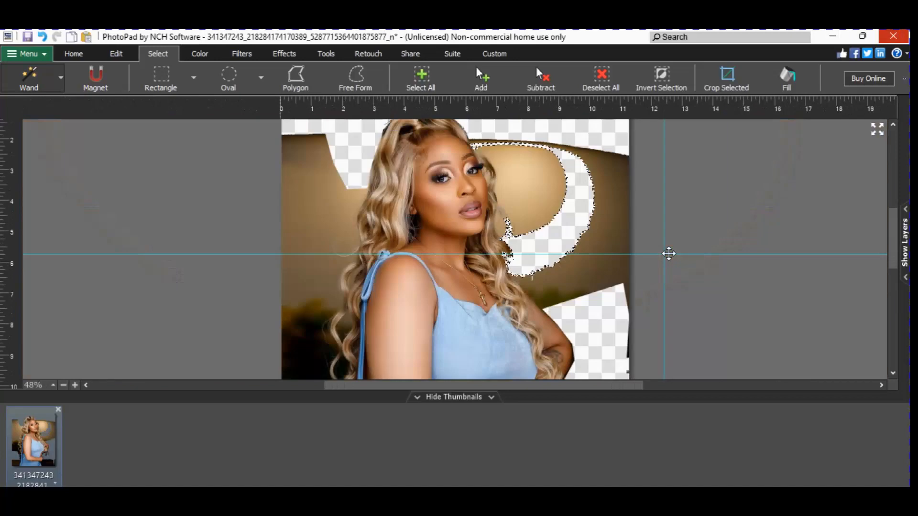
{"action": "scroll", "coordinate": [669, 254], "scroll_direction": "down", "scroll_amount": 1}
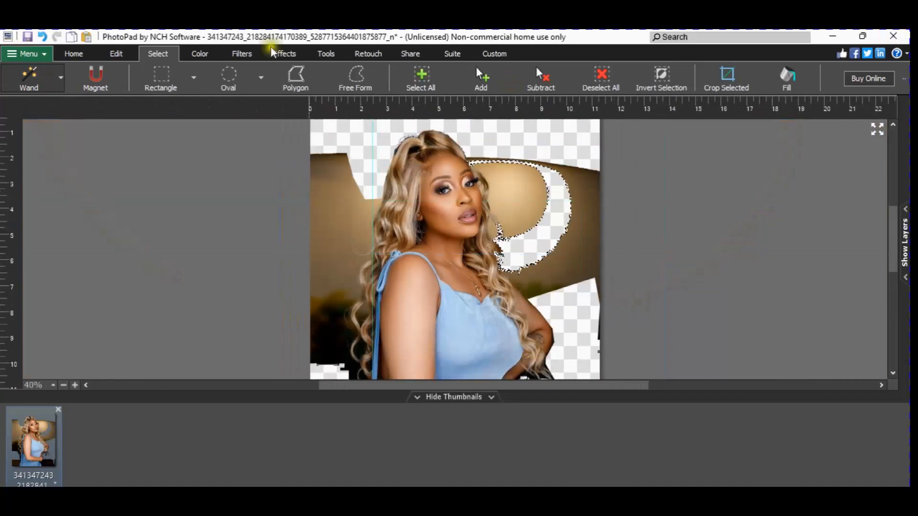
{"action": "left_click", "coordinate": [528, 182]}
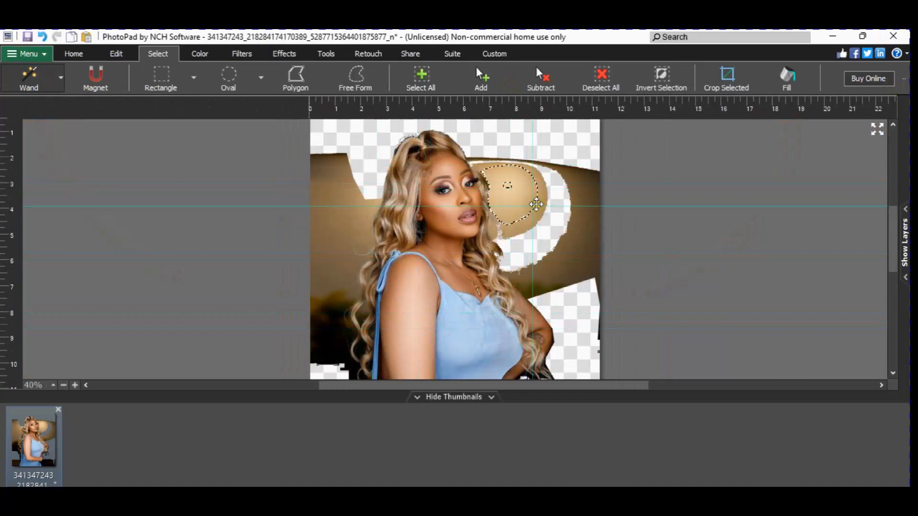
{"action": "key", "text": "Delete"}
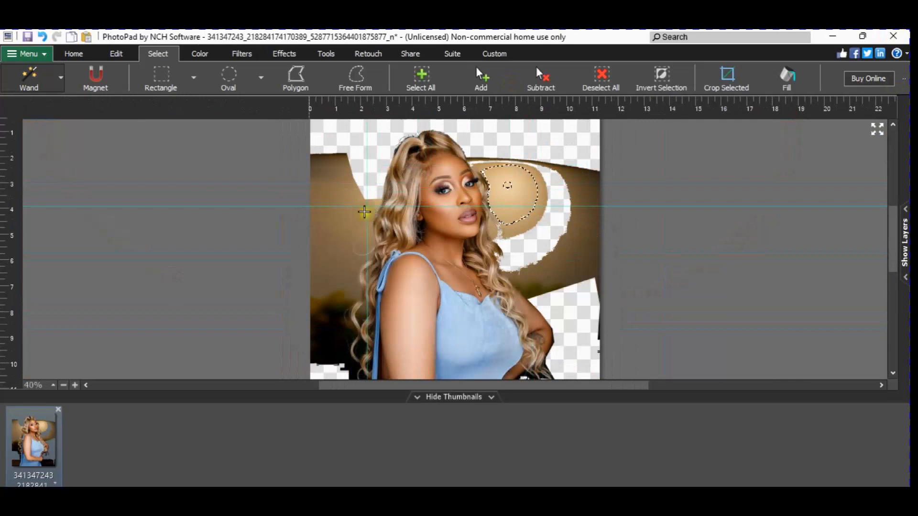
Select the brown backdrop areas left of the woman's hair with the Wand, including the patch inside the loose curl, and delete each.
{"action": "left_click", "coordinate": [364, 213]}
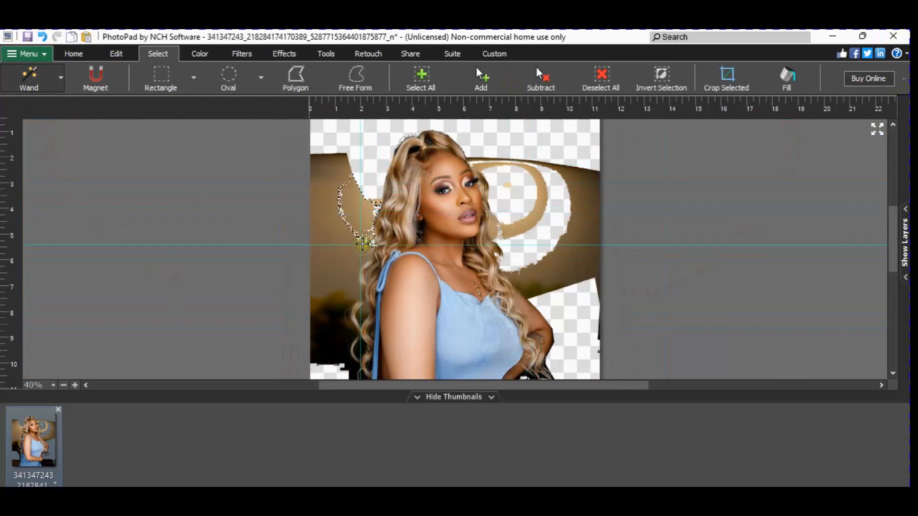
{"action": "key", "text": "Delete"}
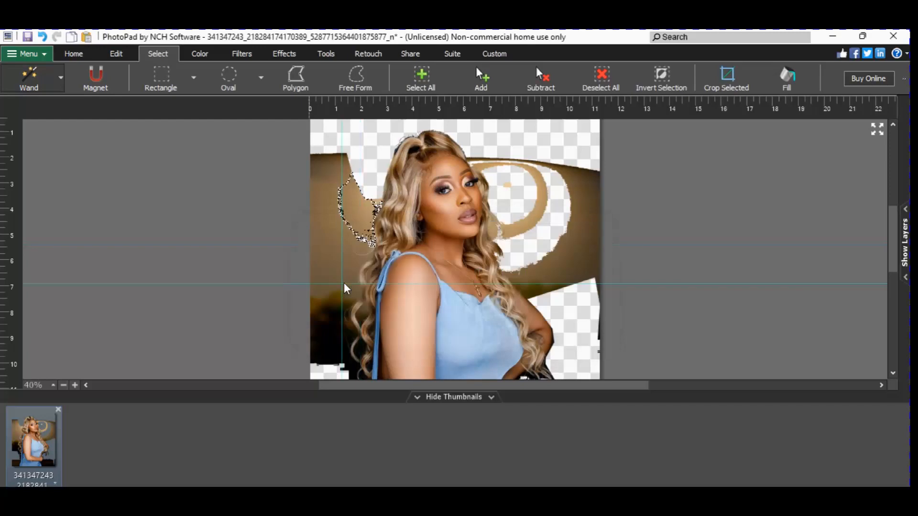
{"action": "left_click", "coordinate": [348, 269]}
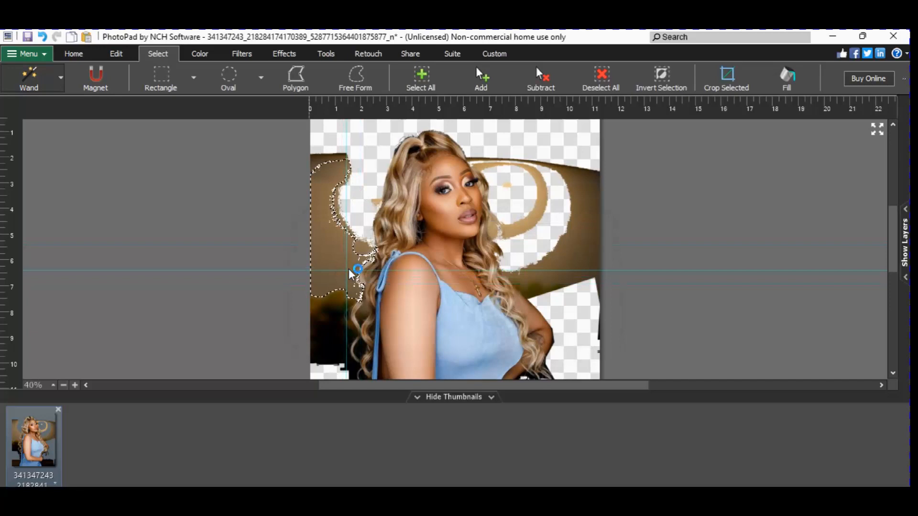
{"action": "key", "text": "Delete"}
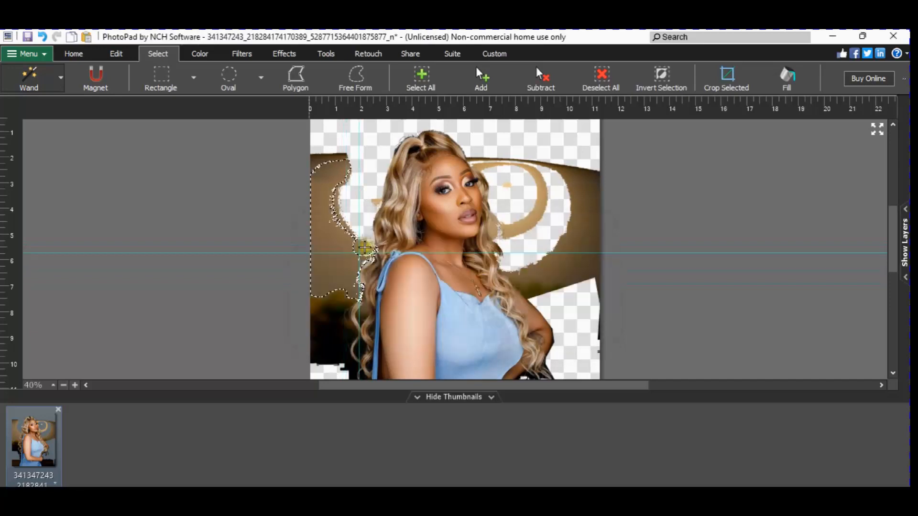
{"action": "left_click", "coordinate": [366, 247]}
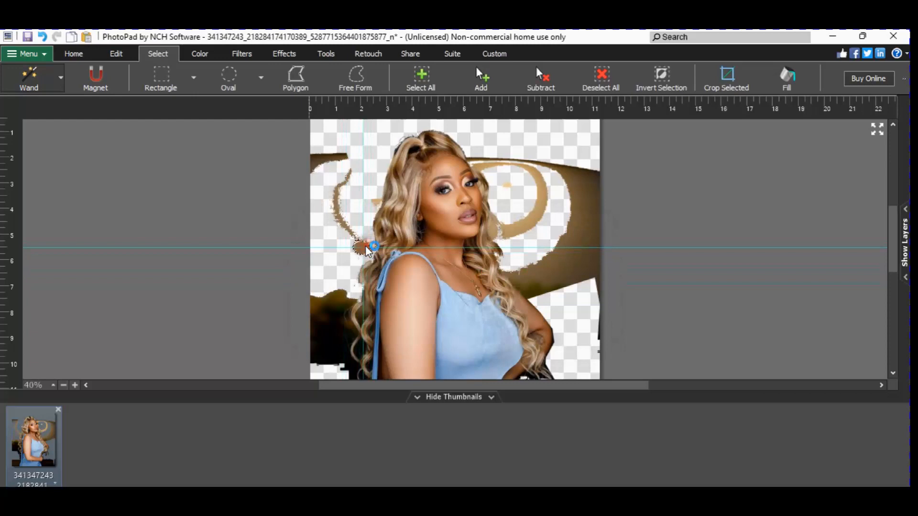
{"action": "key", "text": "Delete"}
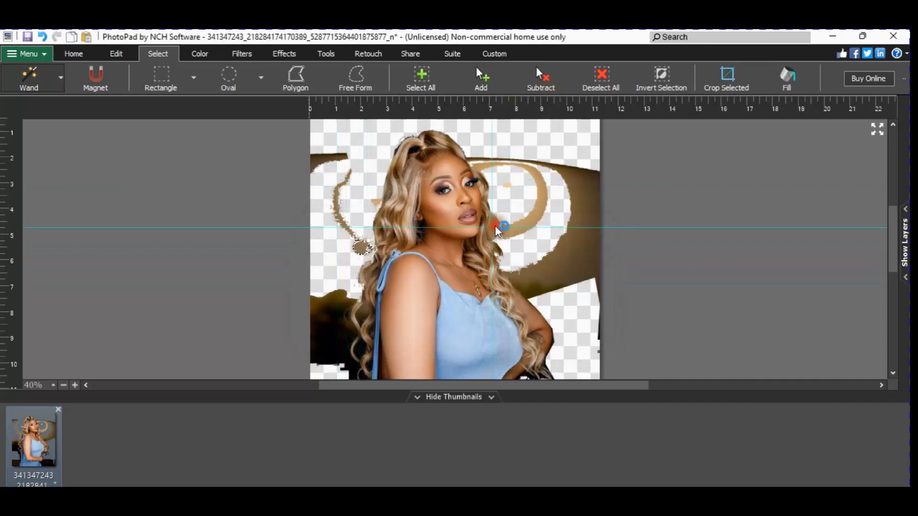
Delete the golden ring beside the woman's face, the brown backdrop above her bent arm and the green foliage remnant with the Wand.
{"action": "key", "text": "Delete"}
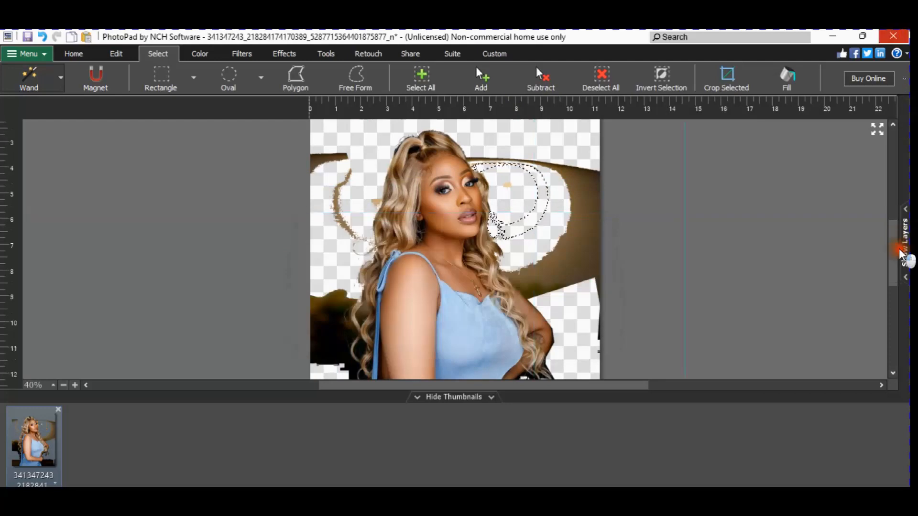
{"action": "scroll", "coordinate": [898, 246], "scroll_direction": "down", "scroll_amount": 5}
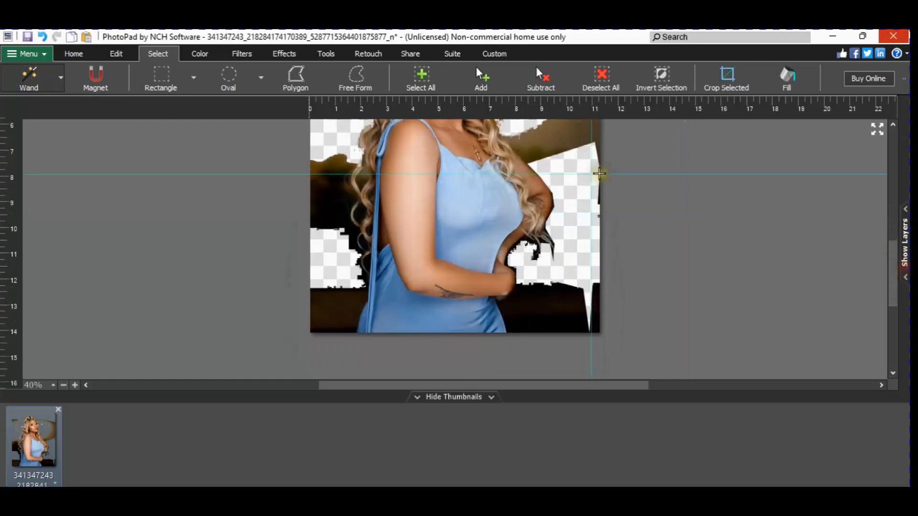
{"action": "left_click", "coordinate": [524, 148]}
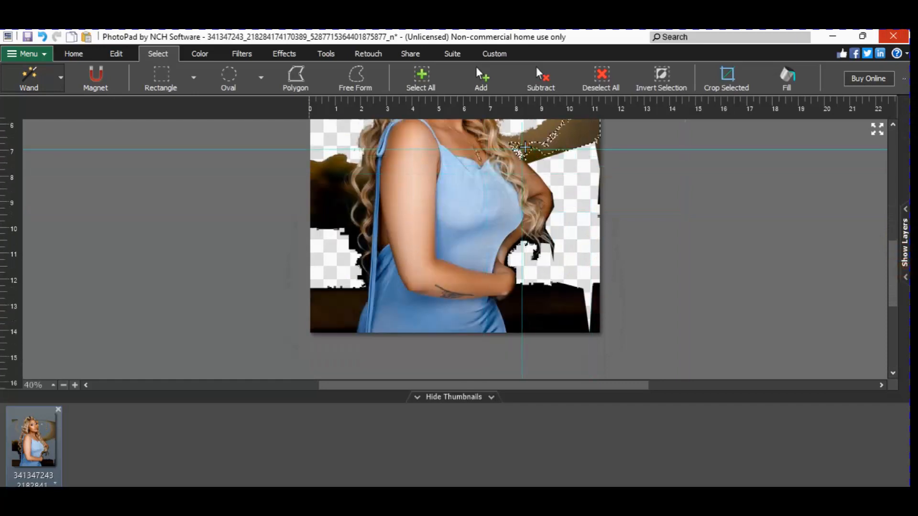
{"action": "key", "text": "Delete"}
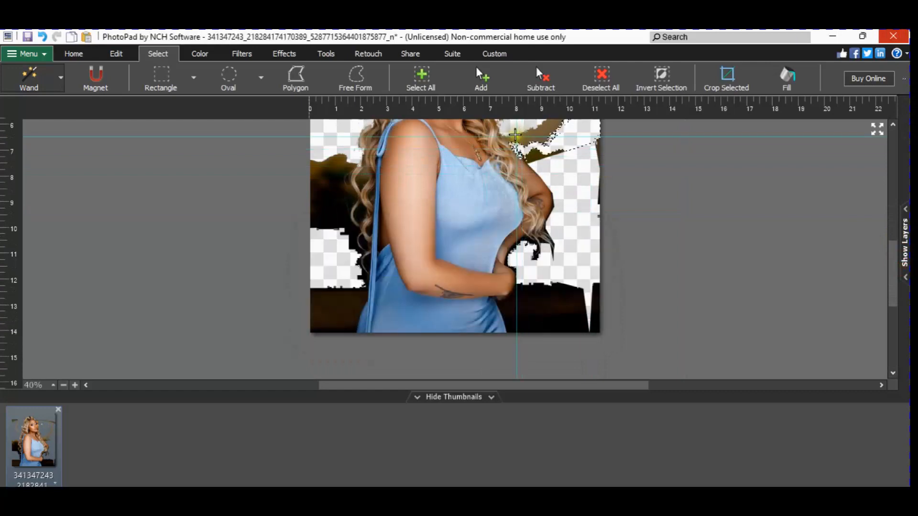
{"action": "left_click", "coordinate": [517, 137]}
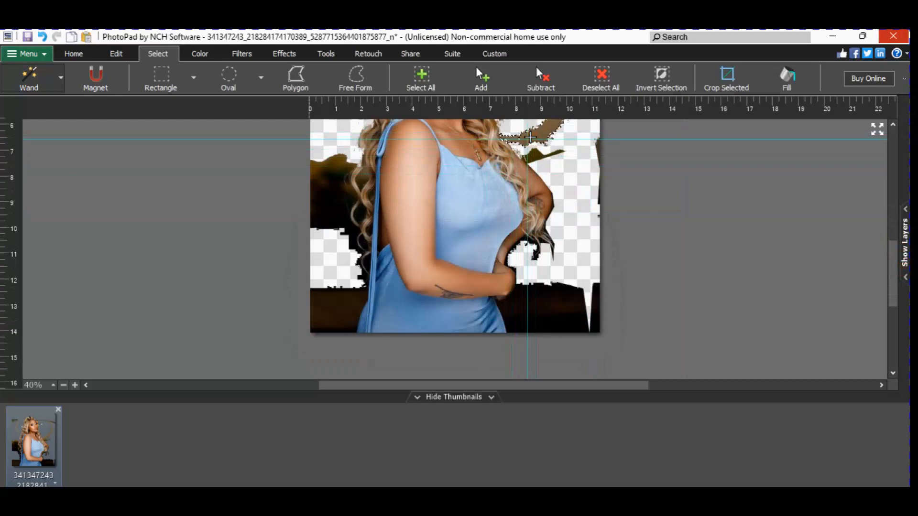
{"action": "key", "text": "Delete"}
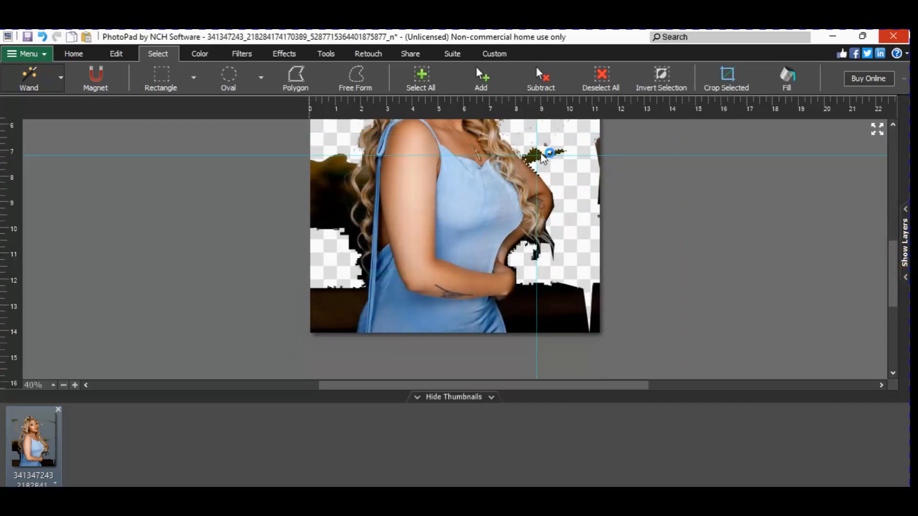
{"action": "key", "text": "Delete"}
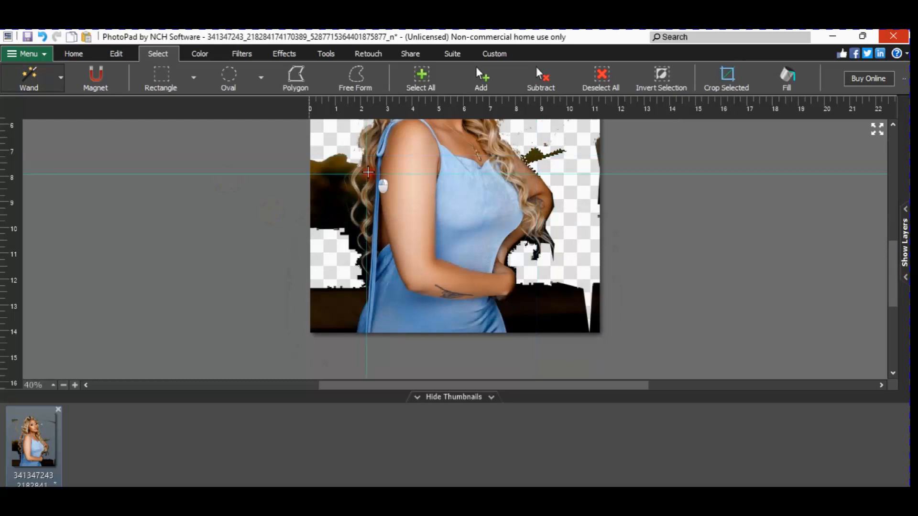
Select the dark background gaps between the hair curls left of the dress strap with the Wand and delete each.
{"action": "left_click", "coordinate": [363, 191]}
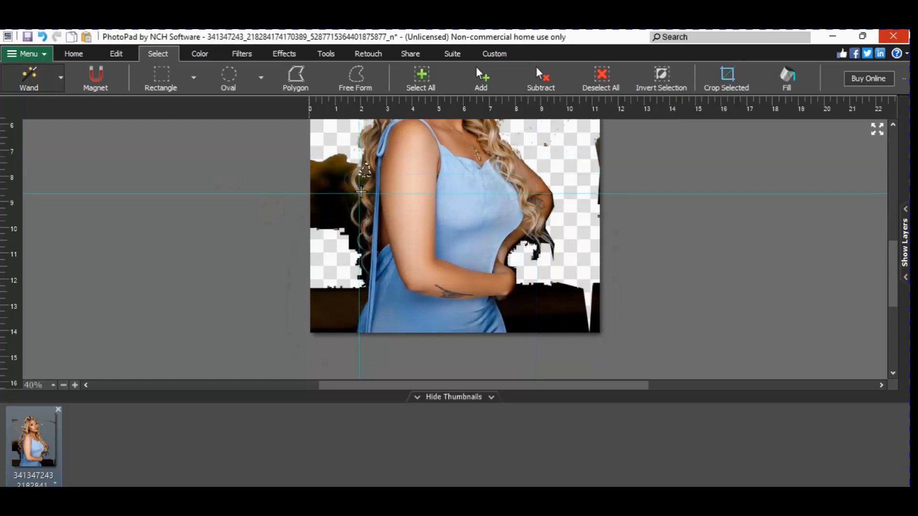
{"action": "key", "text": "Delete"}
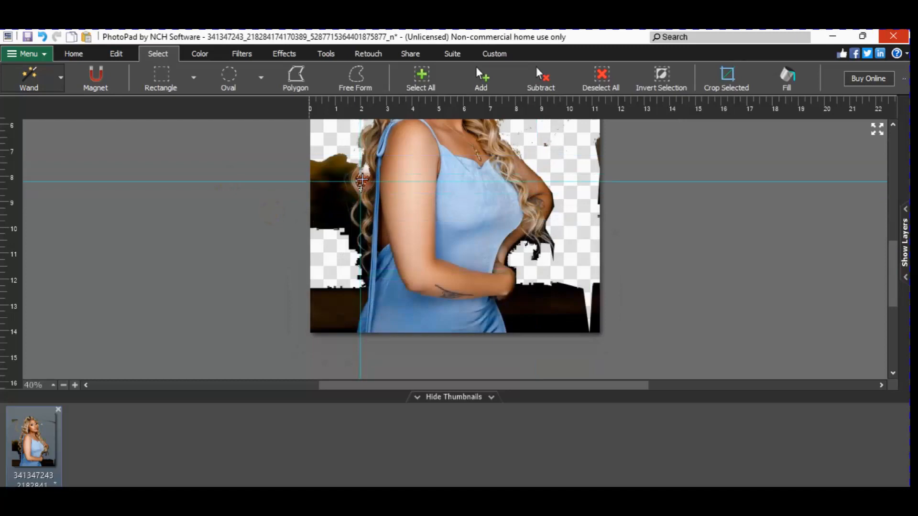
{"action": "left_click", "coordinate": [365, 188]}
{"action": "key", "text": "Delete"}
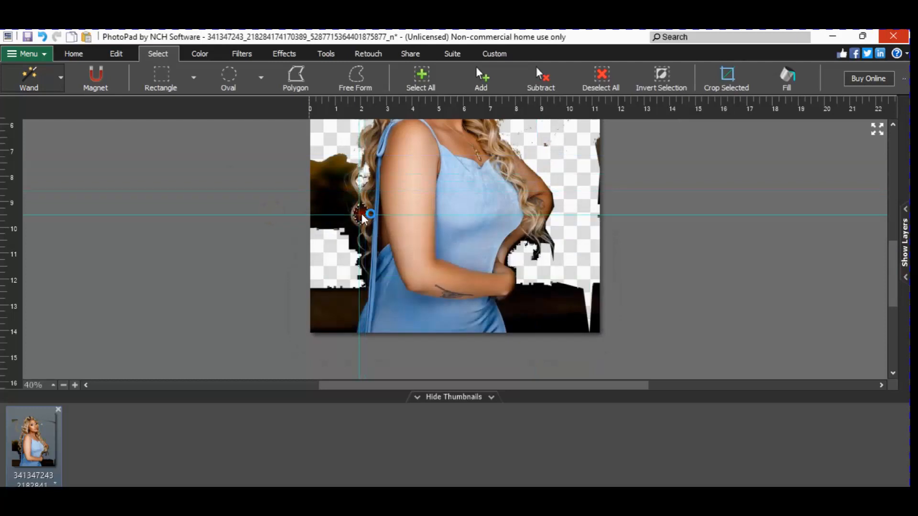
{"action": "key", "text": "Delete"}
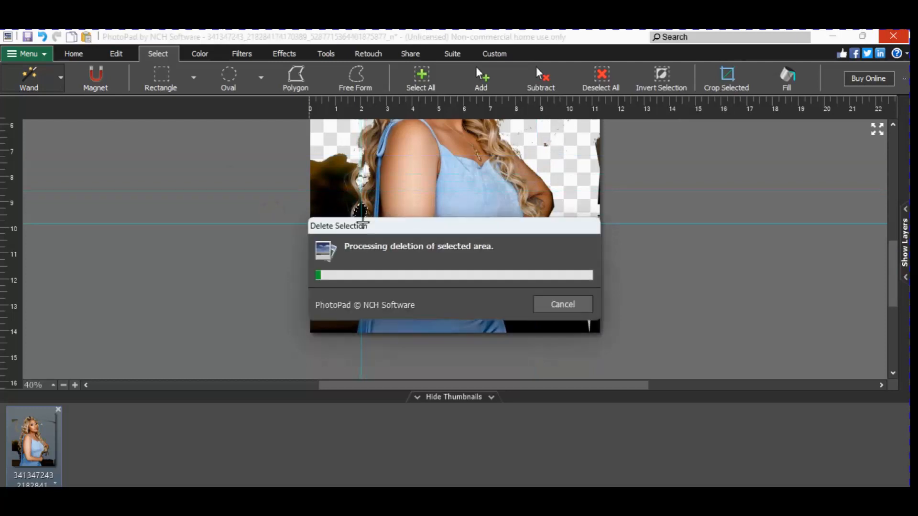
Select the dark brown backdrop patch left of the woman's curls and dress with the Wand and delete it.
{"action": "left_click", "coordinate": [334, 205]}
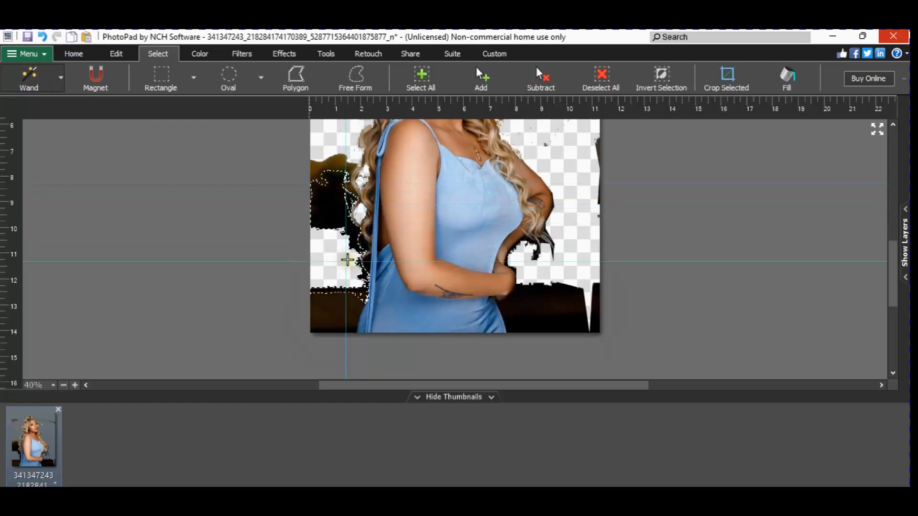
{"action": "key", "text": "Delete"}
{"action": "scroll", "coordinate": [351, 292], "scroll_direction": "down", "scroll_amount": 1}
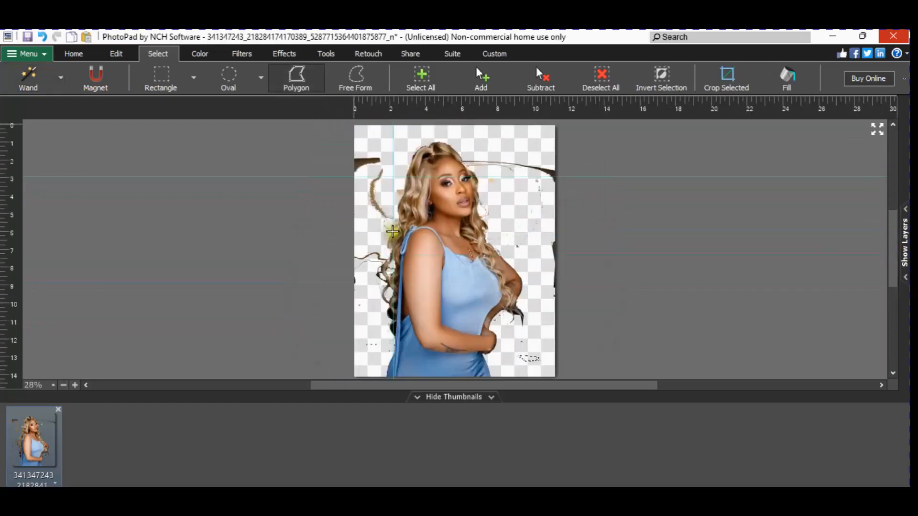
Select the two dark gaps between the lower curls and the dress strap with the Wand and delete each.
{"action": "scroll", "coordinate": [355, 328], "scroll_direction": "up", "scroll_amount": 4}
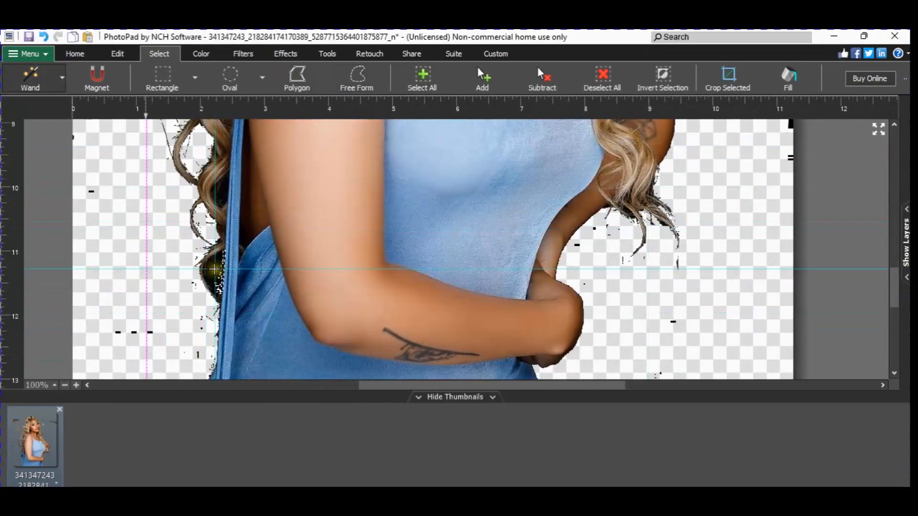
{"action": "left_click", "coordinate": [215, 270]}
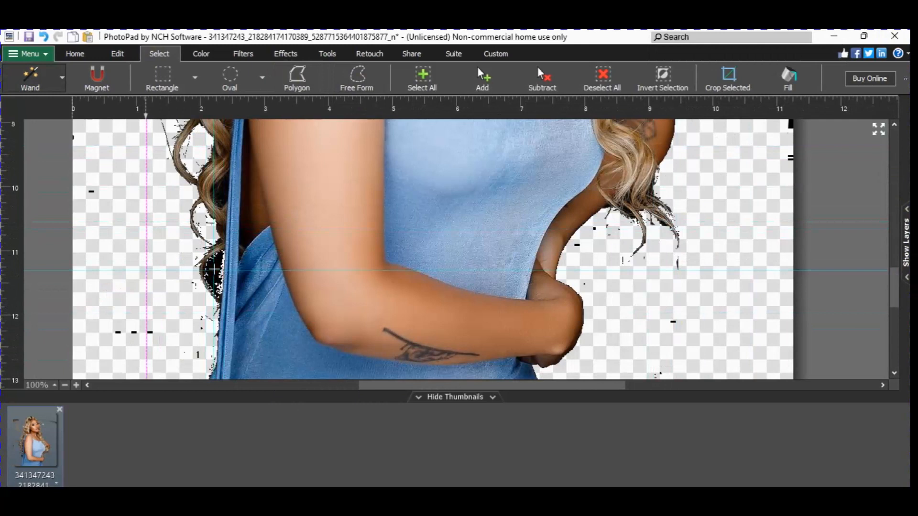
{"action": "key", "text": "Delete"}
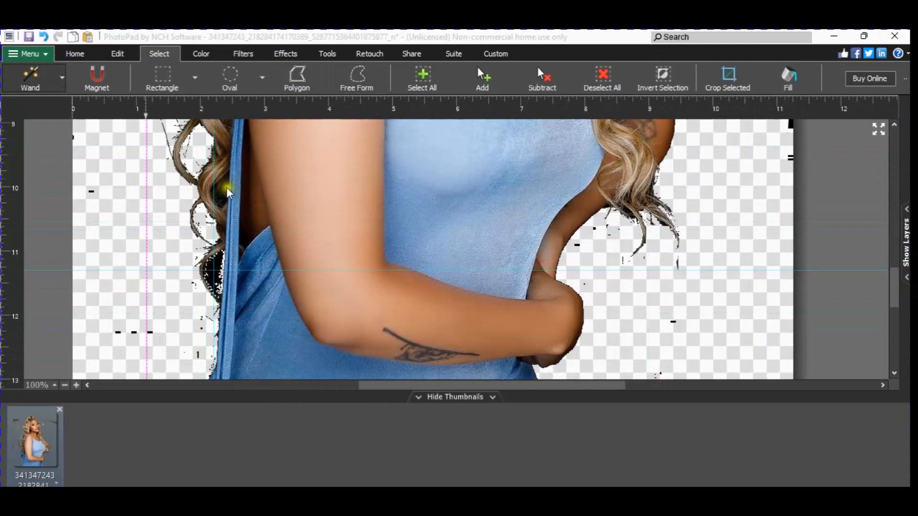
{"action": "left_click", "coordinate": [225, 189]}
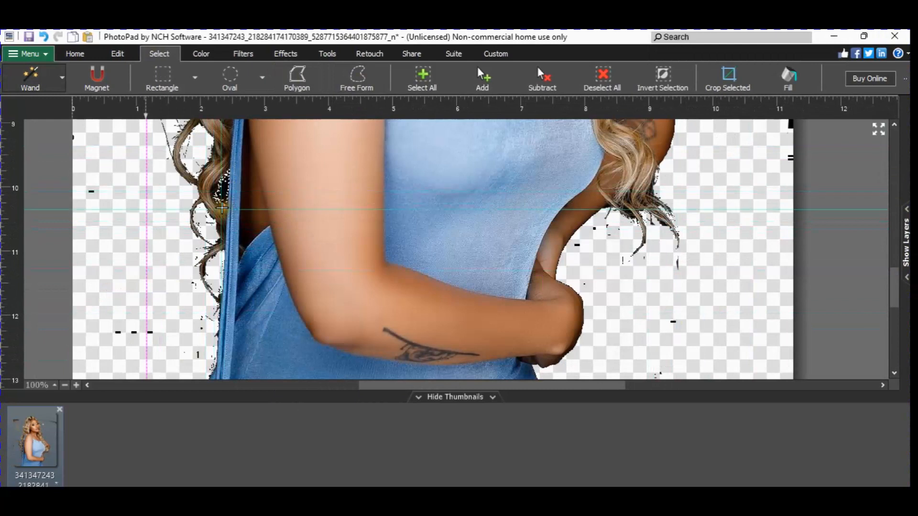
{"action": "key", "text": "Delete"}
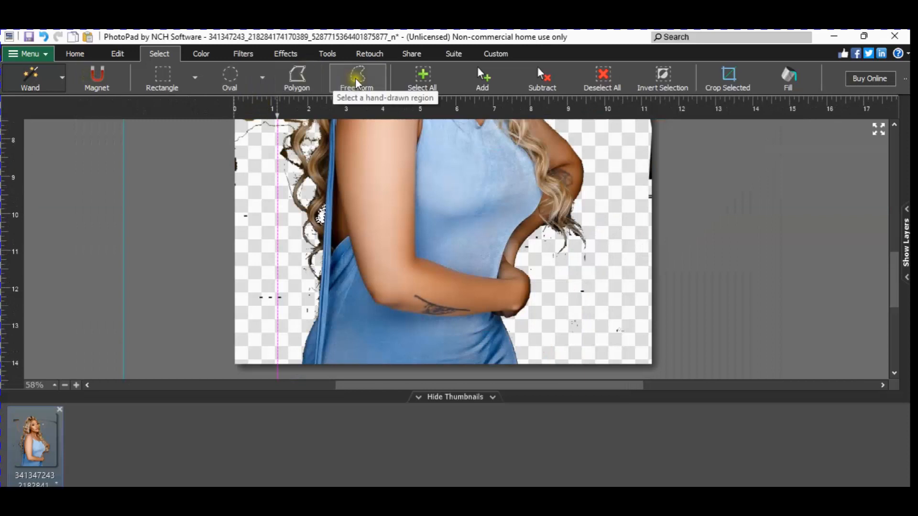
Outline the leftover specks beside the woman's hand and below the curl tips with the Free Form selection and delete them.
{"action": "left_click", "coordinate": [357, 76]}
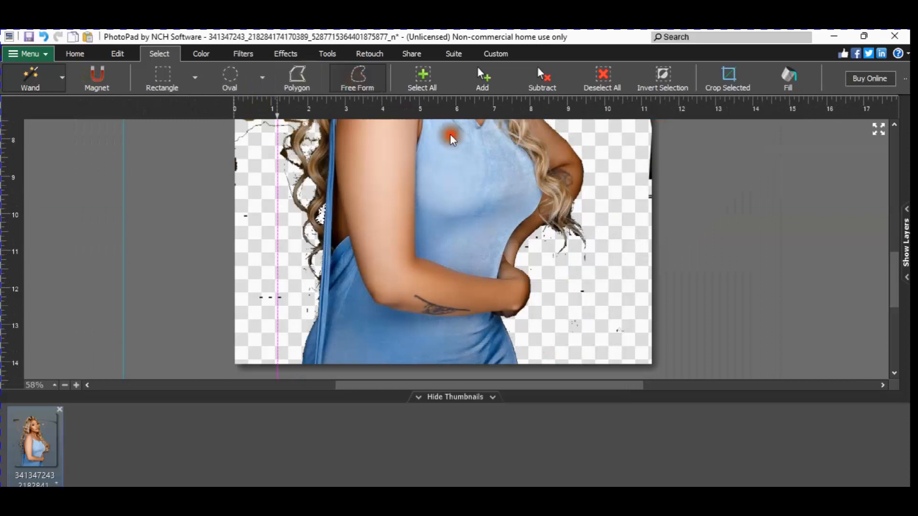
{"action": "left_click", "coordinate": [526, 261]}
{"action": "mouse_move", "coordinate": [526, 260]}
{"action": "left_mouse_down"}
{"action": "mouse_move", "coordinate": [544, 229]}
{"action": "mouse_move", "coordinate": [555, 234]}
{"action": "mouse_move", "coordinate": [562, 265]}
{"action": "mouse_move", "coordinate": [566, 250]}
{"action": "mouse_move", "coordinate": [606, 254]}
{"action": "mouse_move", "coordinate": [599, 336]}
{"action": "mouse_move", "coordinate": [555, 354]}
{"action": "mouse_move", "coordinate": [528, 346]}
{"action": "mouse_move", "coordinate": [519, 329]}
{"action": "mouse_move", "coordinate": [534, 319]}
{"action": "mouse_move", "coordinate": [526, 259]}
{"action": "left_mouse_up"}
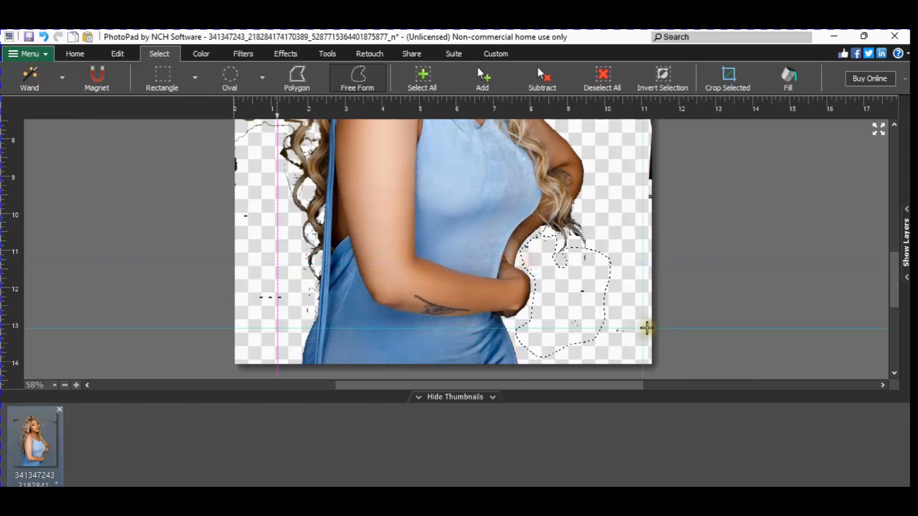
{"action": "key", "text": "Delete"}
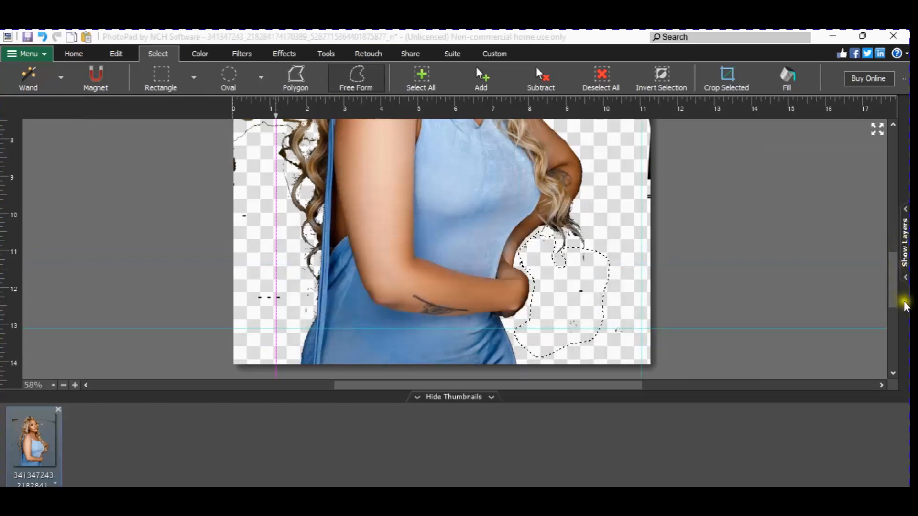
Outline the backdrop remnants along the photo's left side beside the woman's hair with the Free Form selection and delete them.
{"action": "left_click_drag", "start_coordinate": [898, 290], "coordinate": [901, 316]}
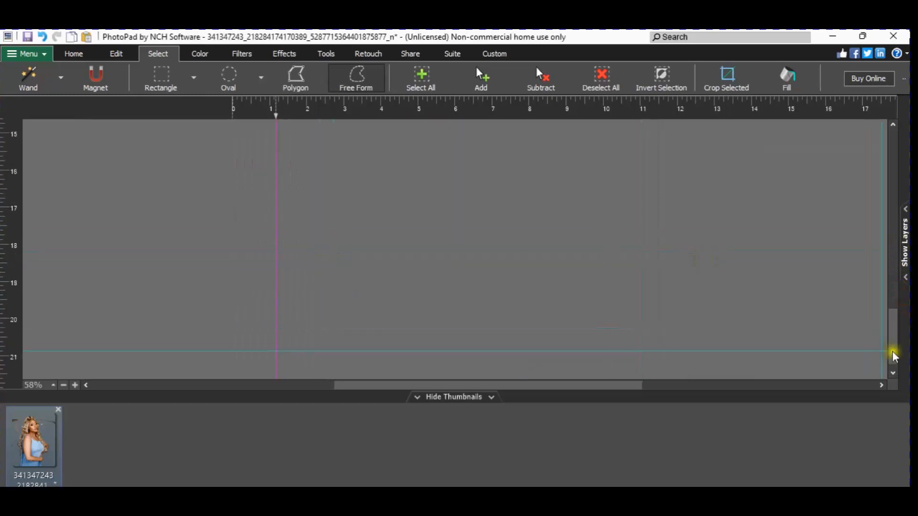
{"action": "left_click_drag", "start_coordinate": [897, 354], "coordinate": [896, 299]}
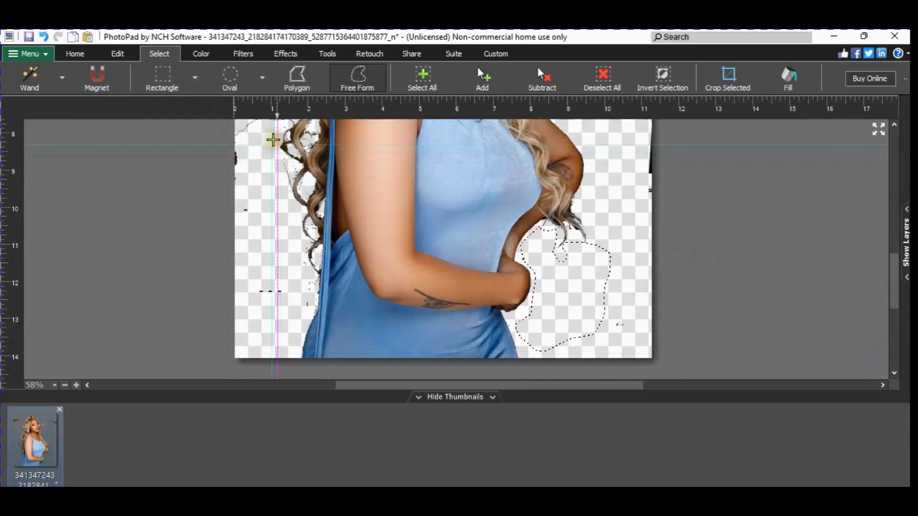
{"action": "mouse_move", "coordinate": [277, 142]}
{"action": "left_mouse_down"}
{"action": "mouse_move", "coordinate": [295, 145]}
{"action": "mouse_move", "coordinate": [300, 159]}
{"action": "mouse_move", "coordinate": [296, 196]}
{"action": "mouse_move", "coordinate": [313, 286]}
{"action": "mouse_move", "coordinate": [308, 375]}
{"action": "mouse_move", "coordinate": [229, 124]}
{"action": "left_mouse_up"}
{"action": "scroll", "coordinate": [902, 275], "scroll_direction": "up", "scroll_amount": 5}
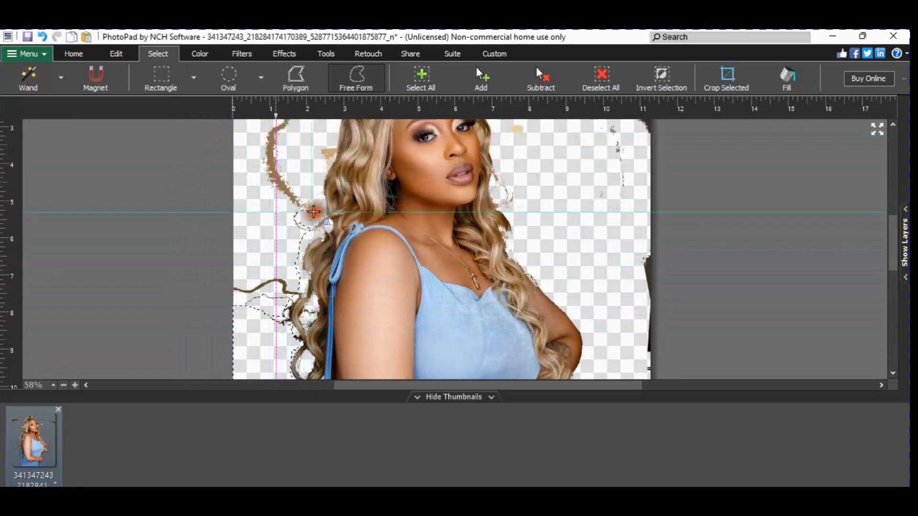
{"action": "key", "text": "Delete"}
{"action": "scroll", "coordinate": [893, 210], "scroll_direction": "up", "scroll_amount": 4}
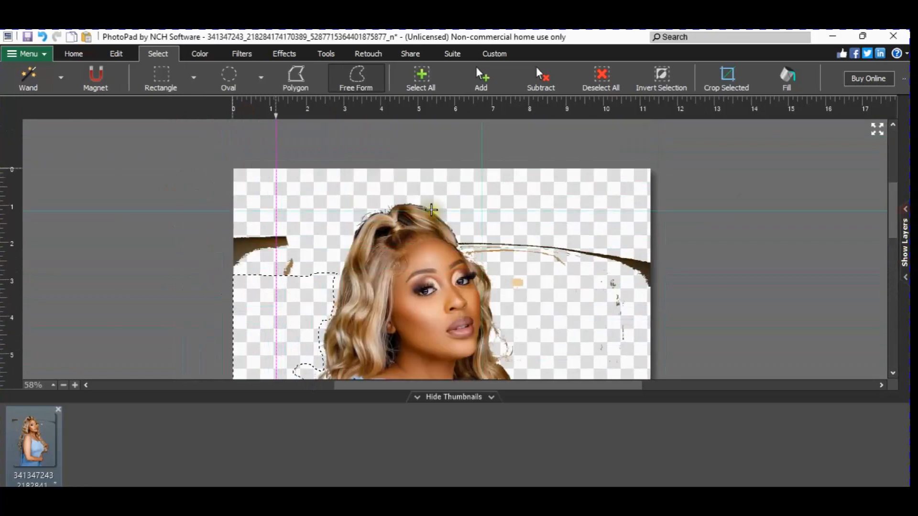
Outline the brown streaks and specks around the woman's head and right of her face with the Free Form selection and delete them.
{"action": "mouse_move", "coordinate": [261, 333]}
{"action": "left_mouse_down"}
{"action": "mouse_move", "coordinate": [668, 364]}
{"action": "mouse_move", "coordinate": [510, 371]}
{"action": "left_mouse_up"}
{"action": "key", "text": "Delete"}
{"action": "scroll", "coordinate": [637, 307], "scroll_direction": "down", "scroll_amount": 5}
{"action": "left_click_drag", "start_coordinate": [893, 252], "coordinate": [901, 279]}
{"action": "left_click", "coordinate": [824, 469]}
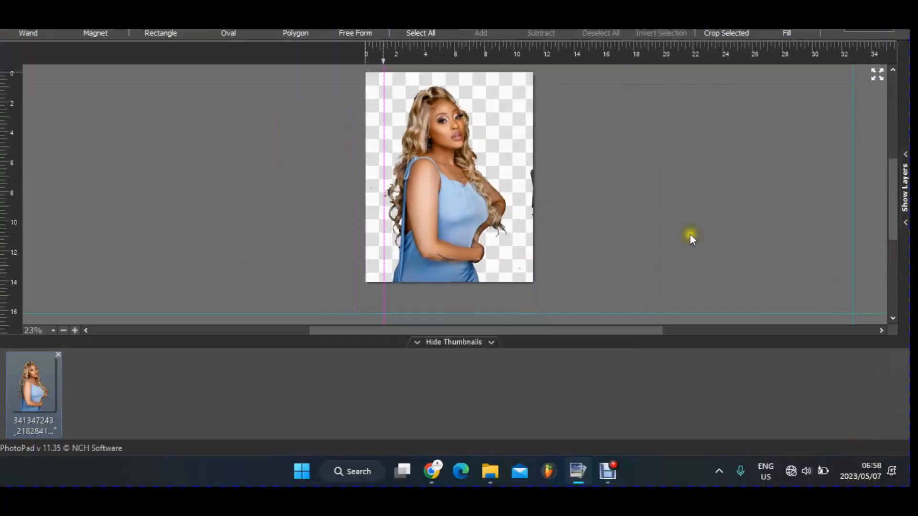
Check the photo's pixel dimensions and create a new blank 1350 x 1350 pixel image with a white background.
{"action": "left_click", "coordinate": [906, 262]}
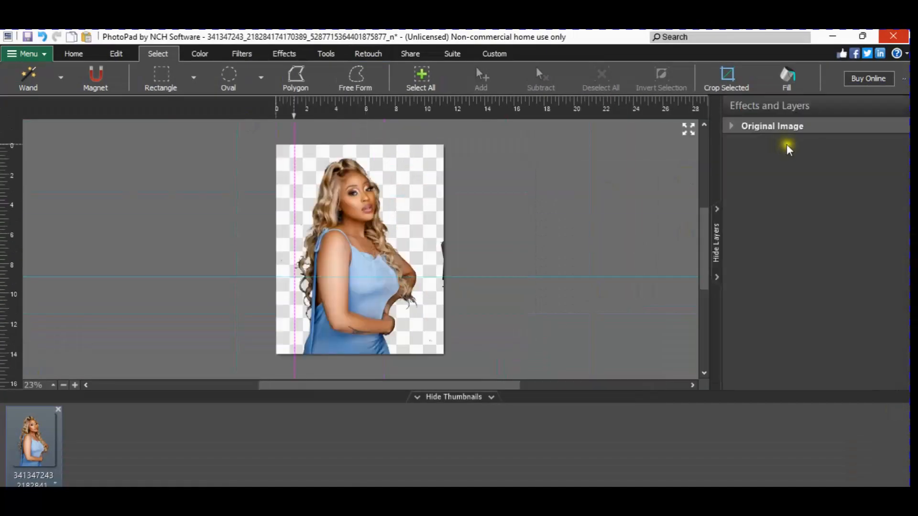
{"action": "left_click", "coordinate": [732, 125]}
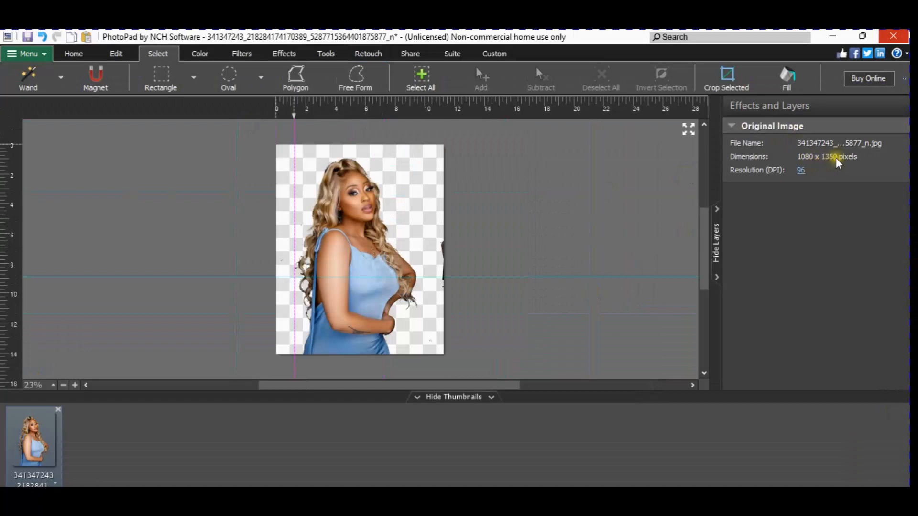
{"action": "left_click", "coordinate": [28, 53]}
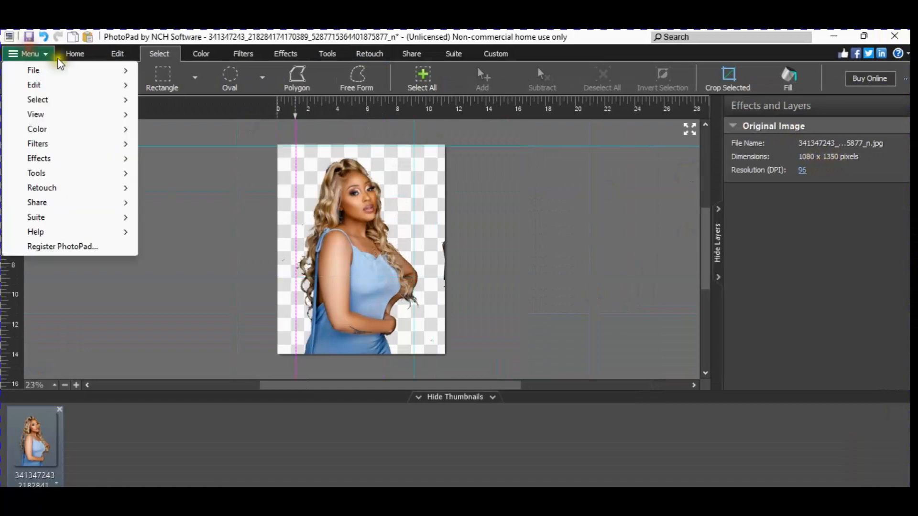
{"action": "mouse_move", "coordinate": [34, 68]}
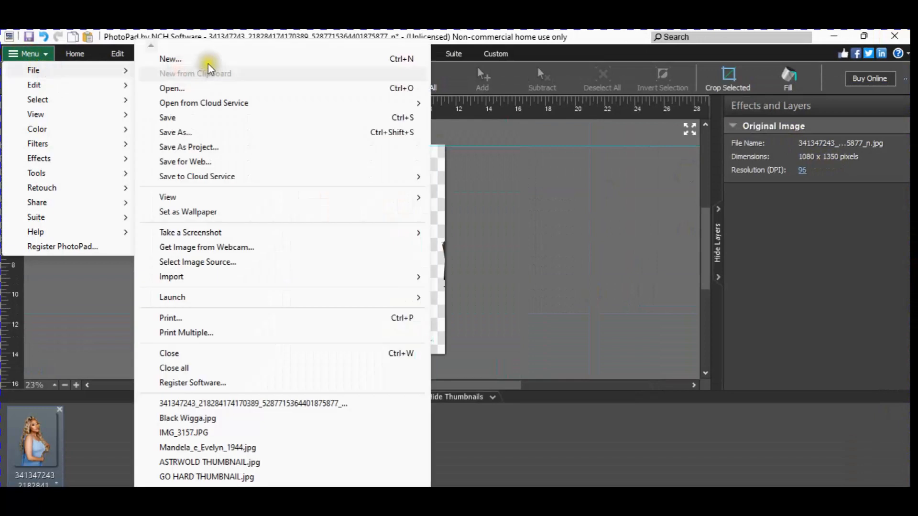
{"action": "left_click", "coordinate": [187, 57]}
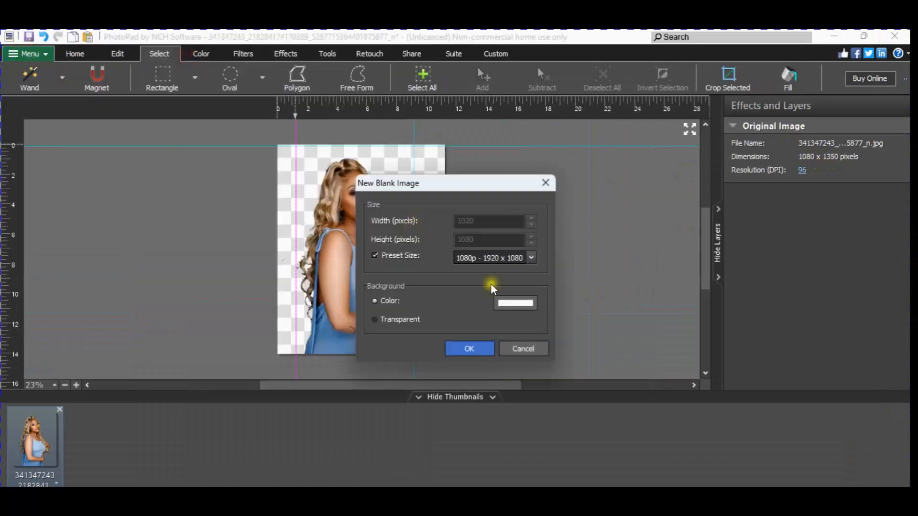
{"action": "left_click", "coordinate": [392, 257]}
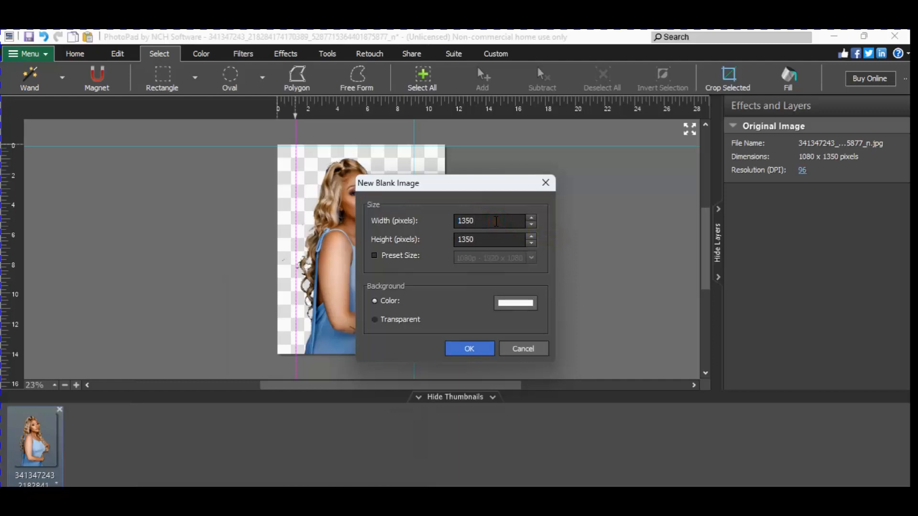
{"action": "left_click", "coordinate": [479, 345]}
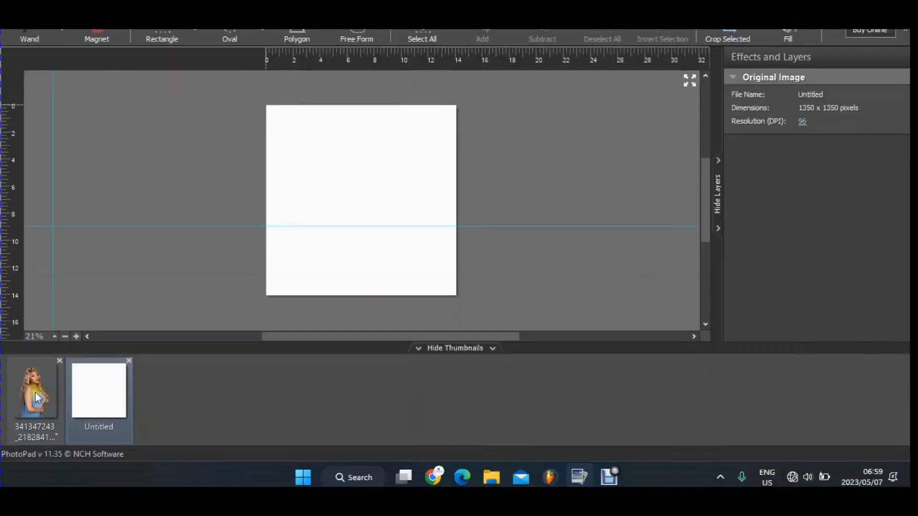
Select a small rectangle of the blue dress fabric in the portrait and copy it.
{"action": "left_click", "coordinate": [45, 454]}
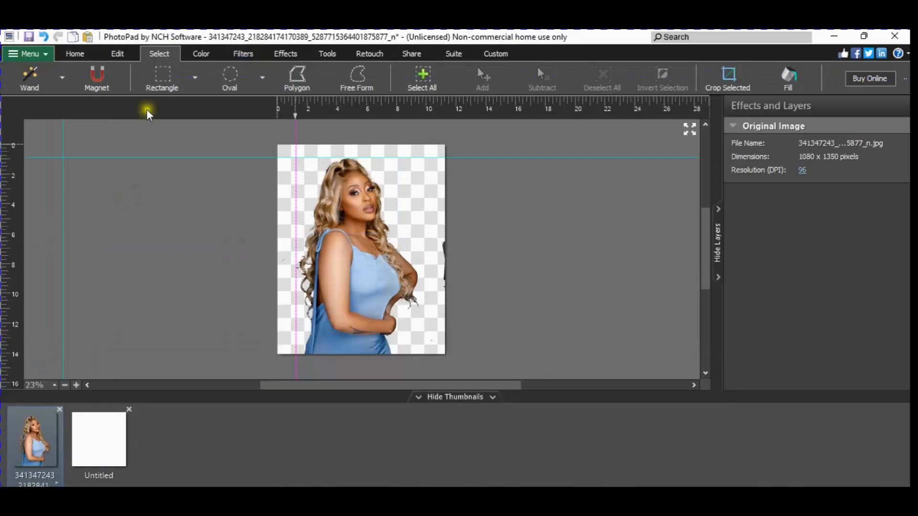
{"action": "left_click", "coordinate": [166, 76]}
{"action": "left_click_drag", "start_coordinate": [365, 272], "coordinate": [393, 291]}
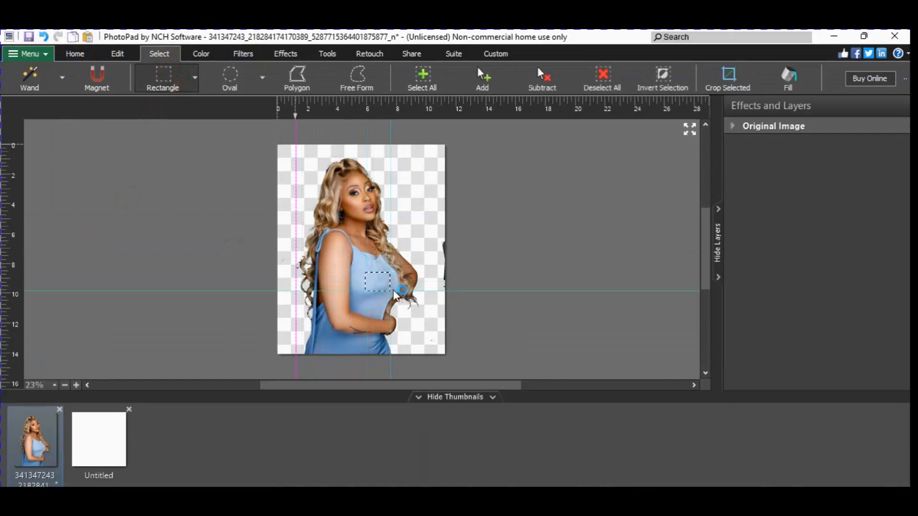
{"action": "right_click", "coordinate": [390, 290]}
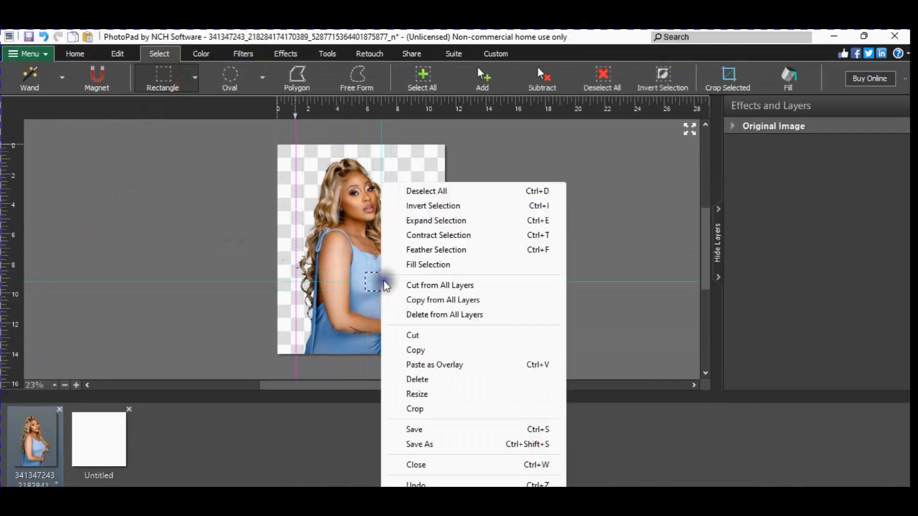
{"action": "left_click", "coordinate": [429, 351]}
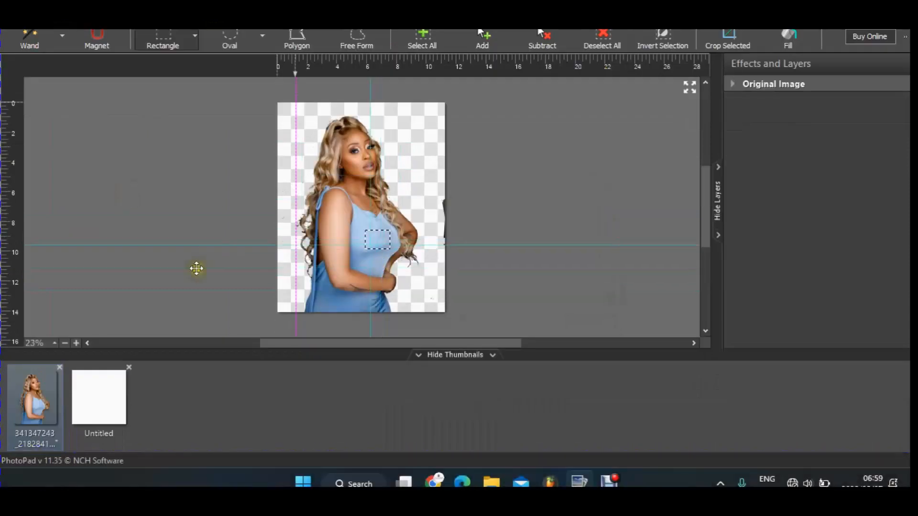
Paste the fabric sample into the blank image and enlarge it to 2025 x 1528 pixels so it covers the whole canvas.
{"action": "left_click", "coordinate": [86, 414]}
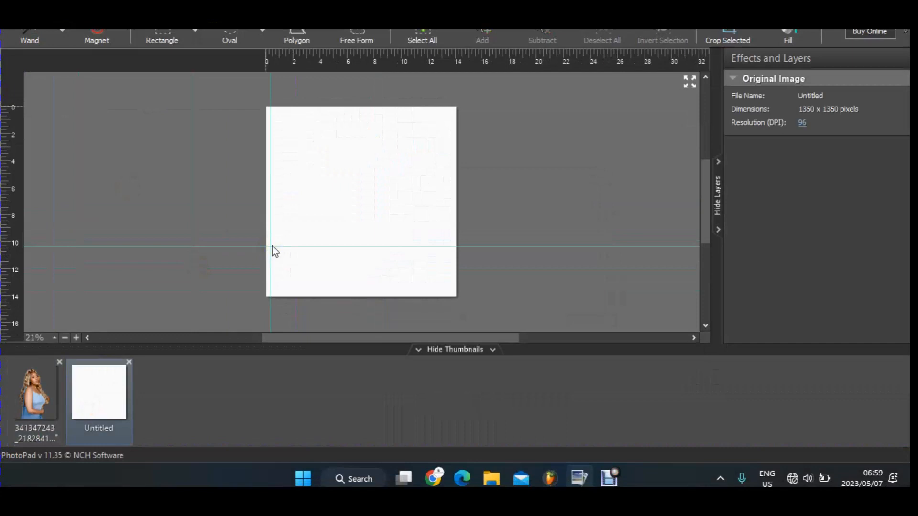
{"action": "key", "text": "ctrl+v"}
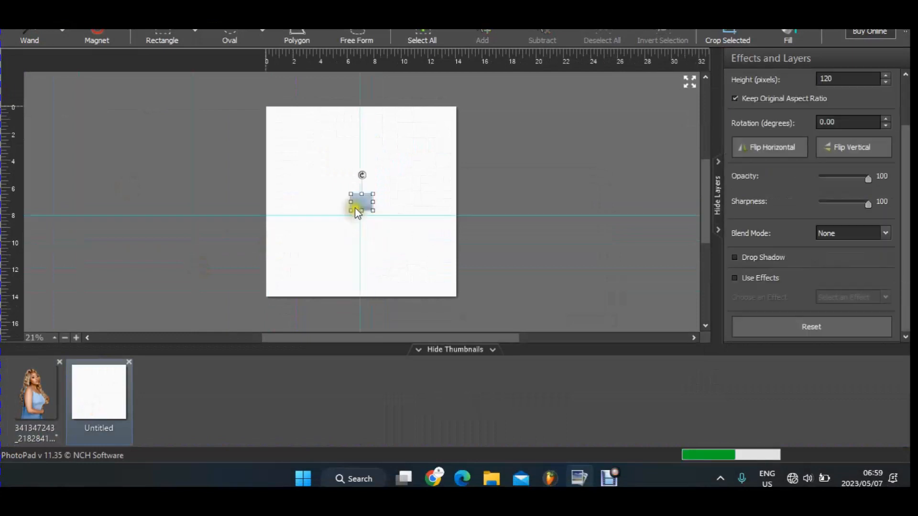
{"action": "left_click_drag", "start_coordinate": [351, 200], "coordinate": [223, 190]}
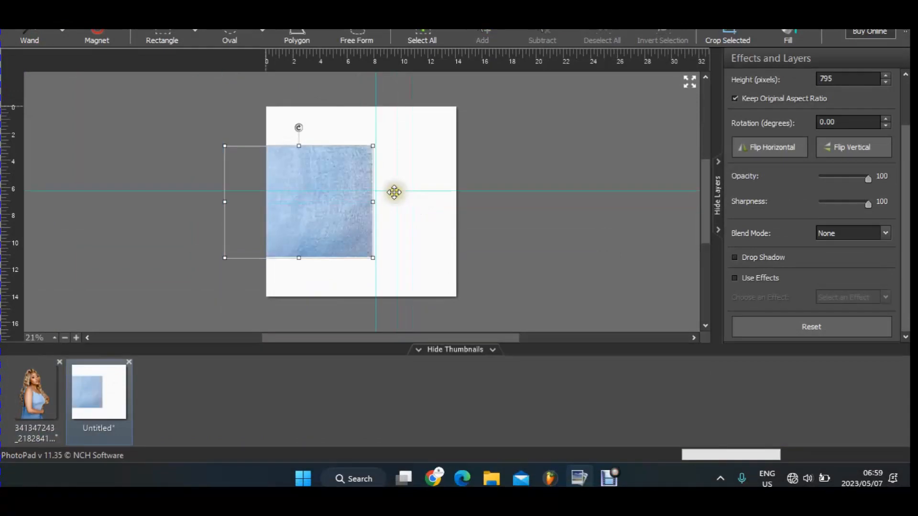
{"action": "left_click_drag", "start_coordinate": [377, 197], "coordinate": [510, 202]}
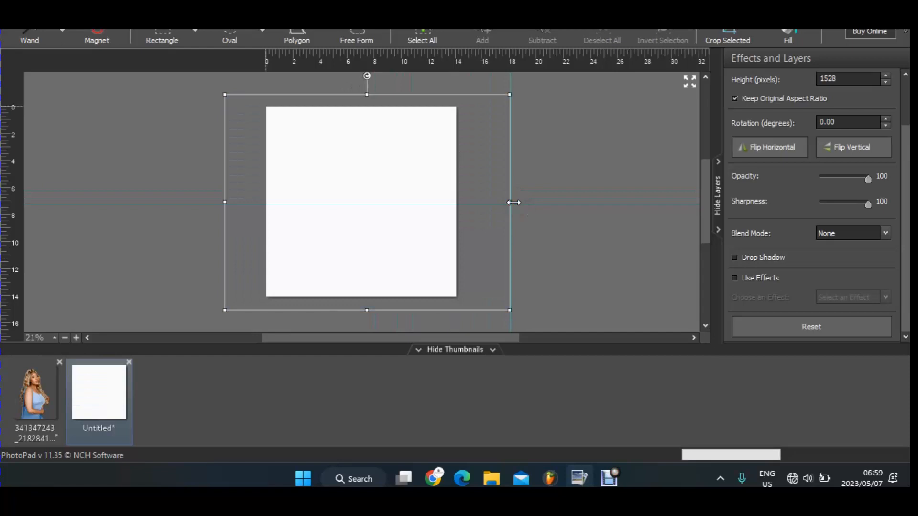
{"action": "left_click", "coordinate": [567, 182]}
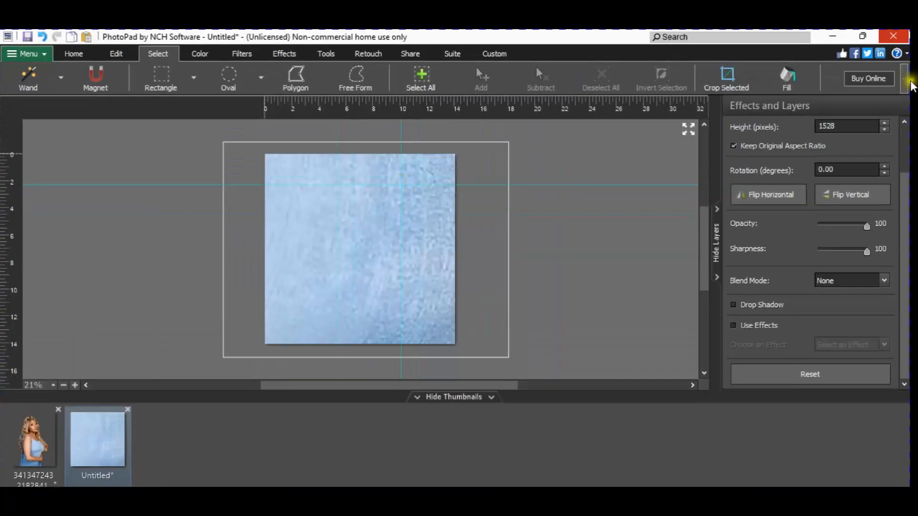
Try Auto Levels on the entire fabric image, then remove the effect.
{"action": "scroll", "coordinate": [909, 141], "scroll_direction": "up", "scroll_amount": 2}
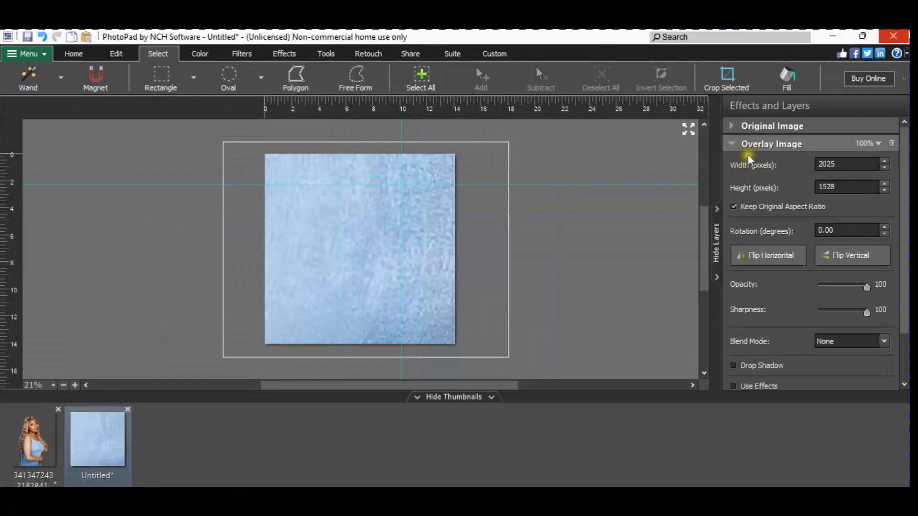
{"action": "left_click", "coordinate": [736, 141]}
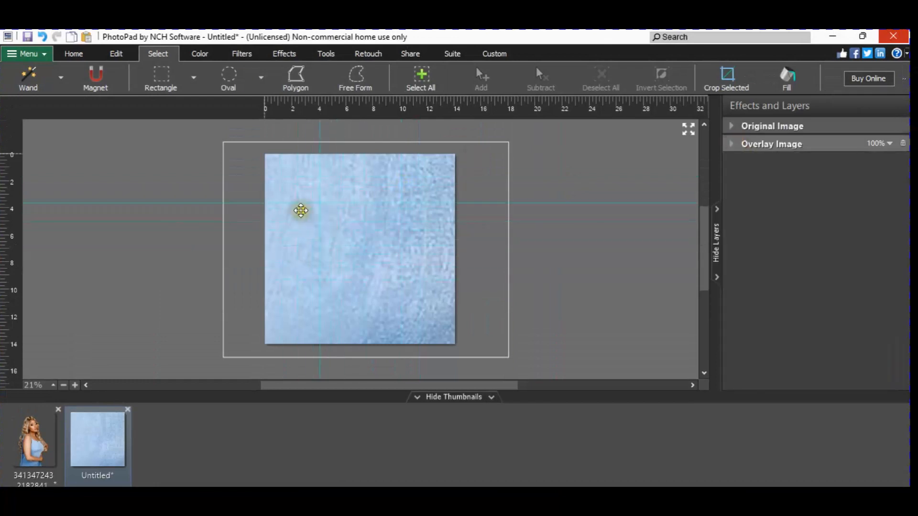
{"action": "left_click", "coordinate": [206, 54]}
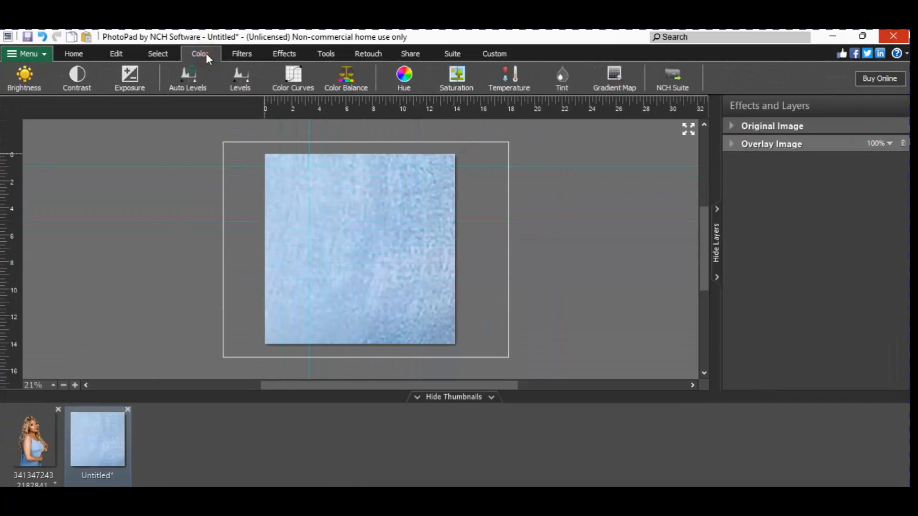
{"action": "left_click", "coordinate": [188, 79]}
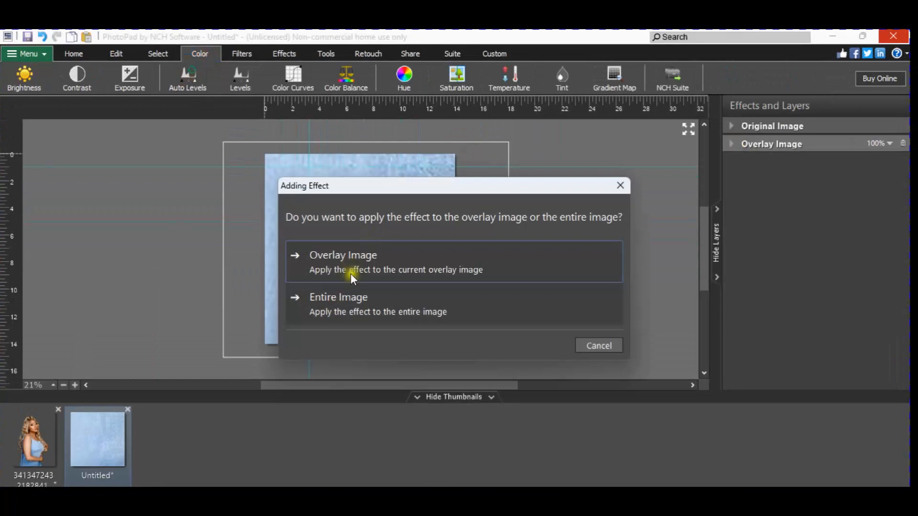
{"action": "left_click", "coordinate": [347, 302]}
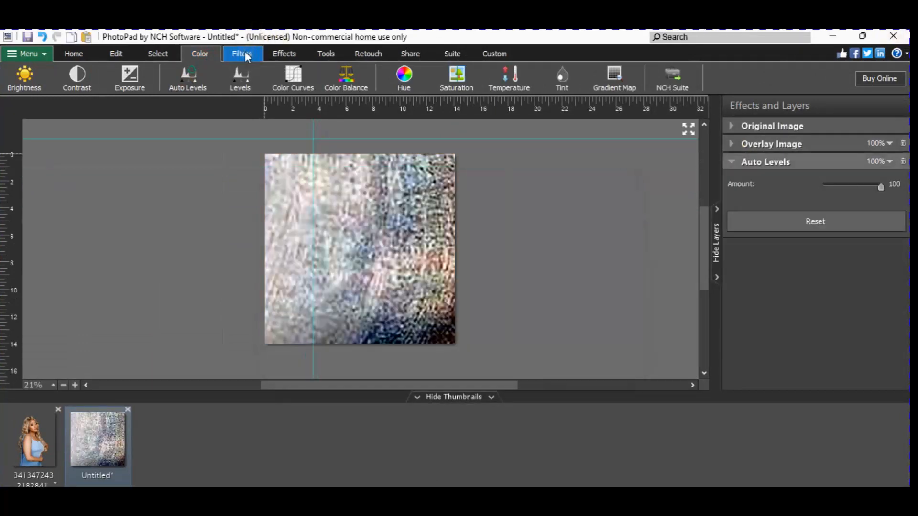
{"action": "left_click", "coordinate": [903, 162]}
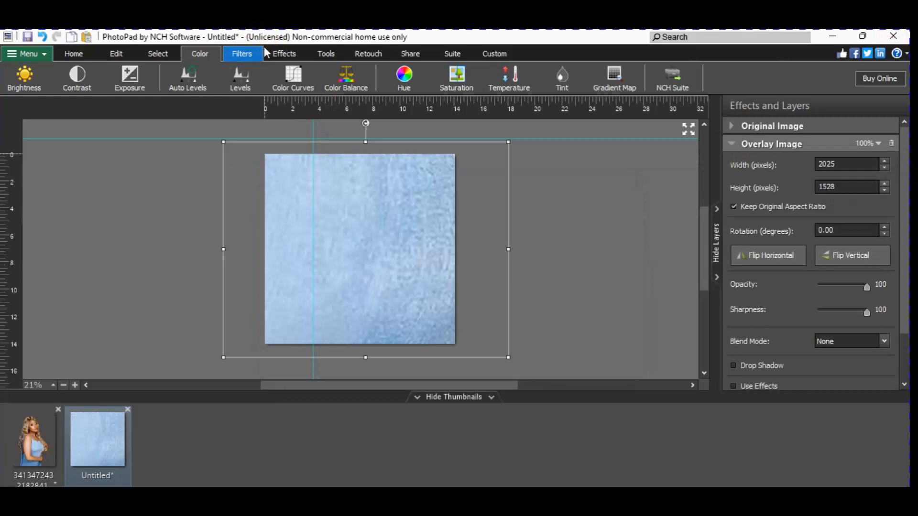
Apply the Color Boost filter to the fabric background with brightness 50 and strength 67.
{"action": "left_click", "coordinate": [244, 53]}
{"action": "left_click", "coordinate": [897, 143]}
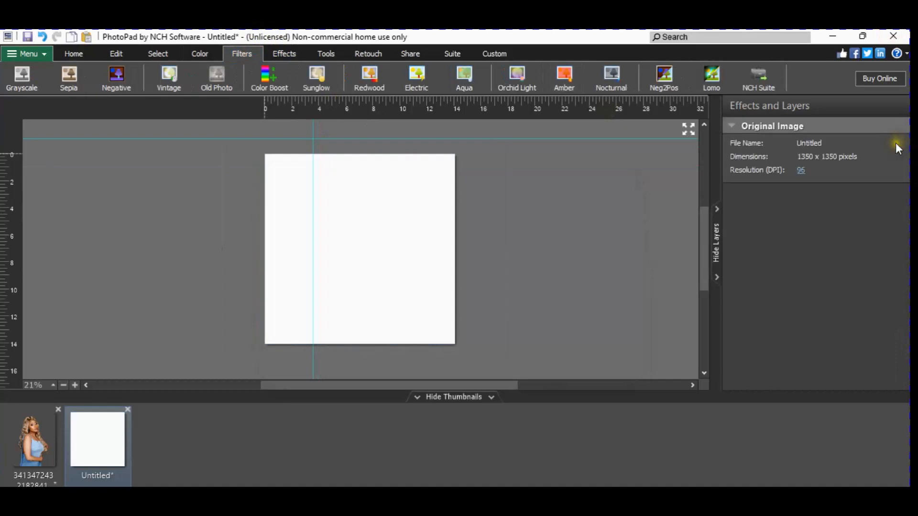
{"action": "left_click", "coordinate": [43, 38]}
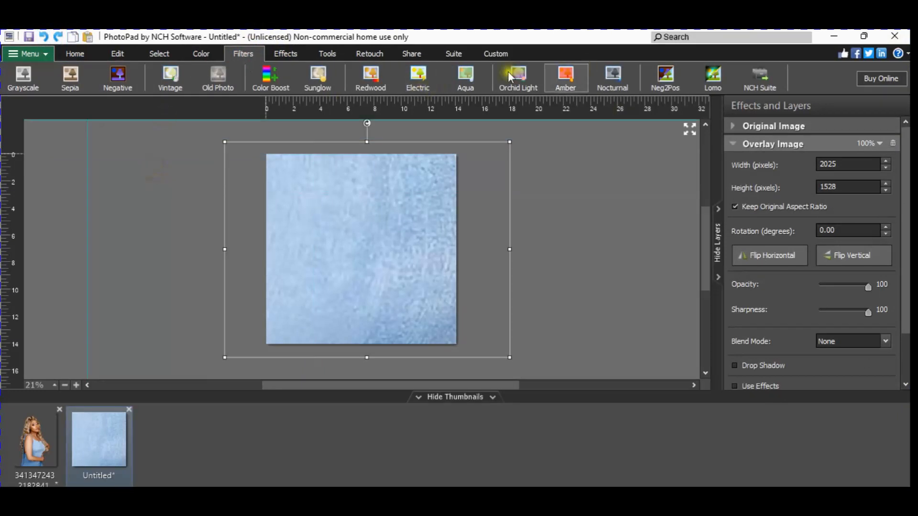
{"action": "left_click", "coordinate": [273, 81]}
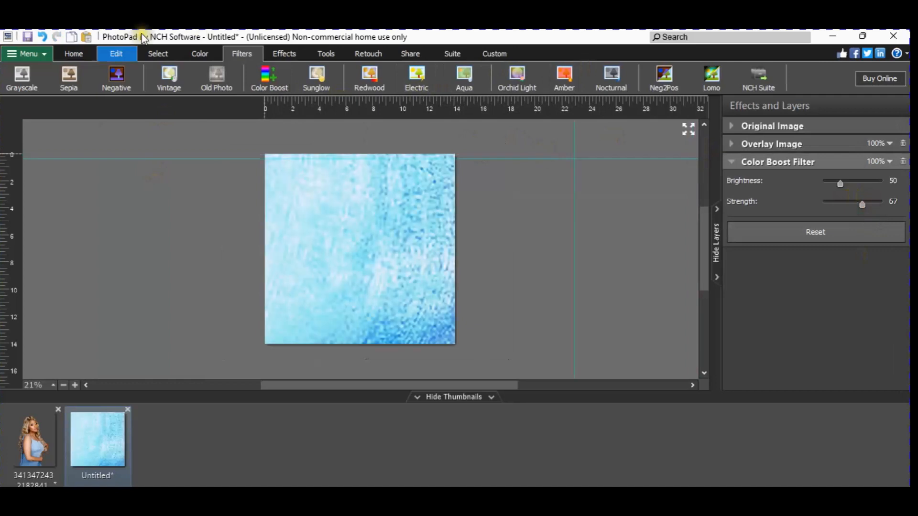
Smooth out the fabric texture with a Standard Blur of amount 59.
{"action": "left_click", "coordinate": [123, 54]}
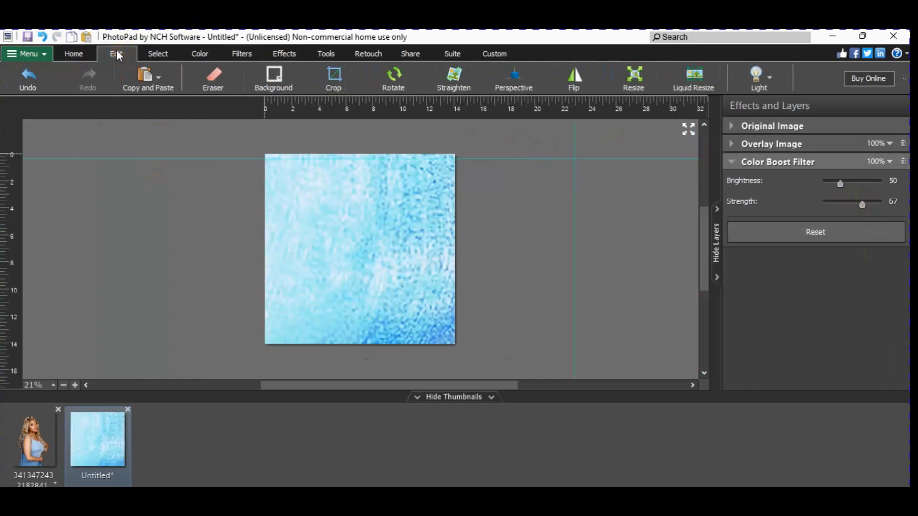
{"action": "left_click", "coordinate": [82, 54]}
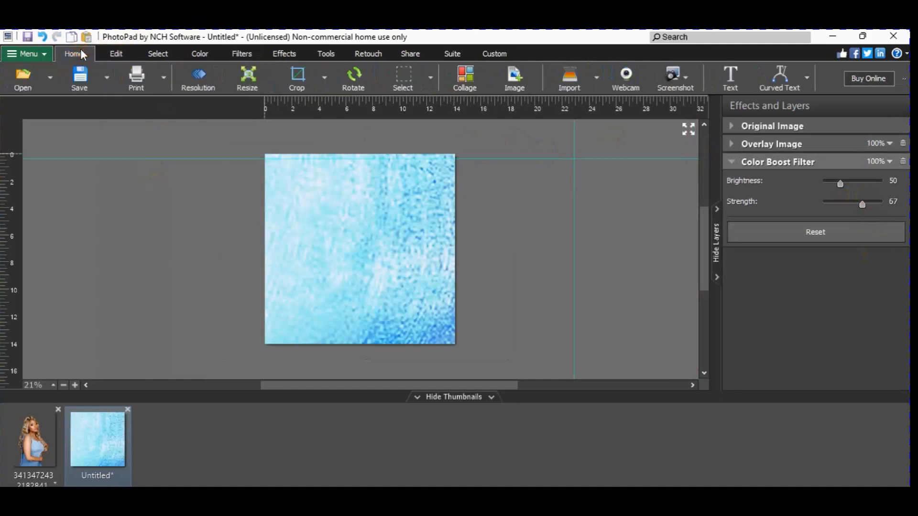
{"action": "left_click", "coordinate": [286, 54]}
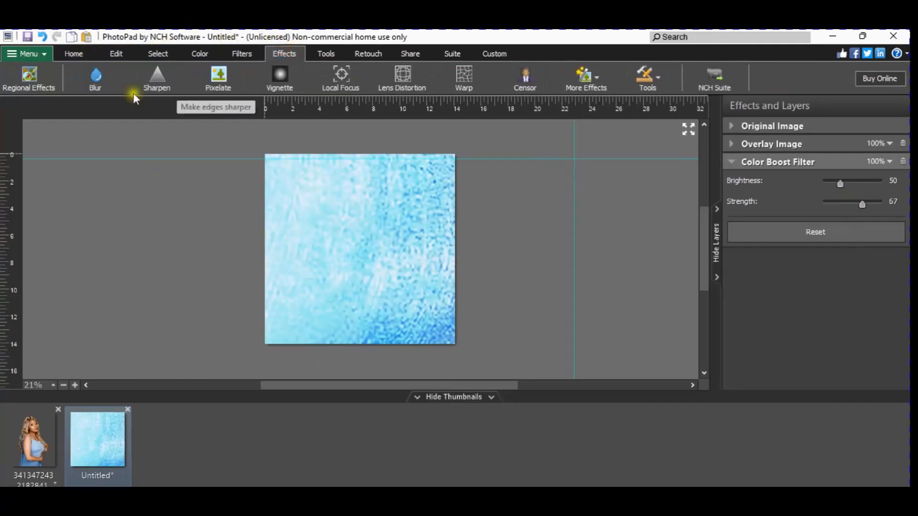
{"action": "left_click", "coordinate": [97, 77]}
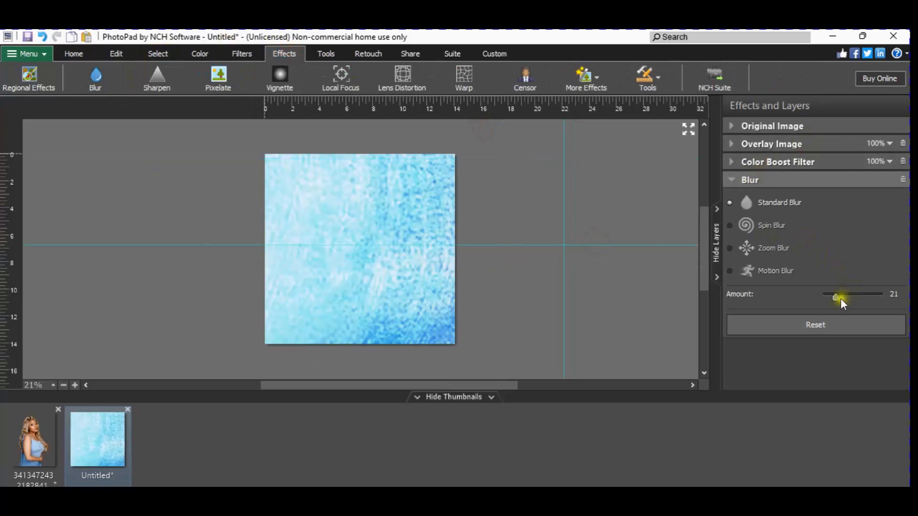
{"action": "left_click_drag", "start_coordinate": [843, 297], "coordinate": [860, 296]}
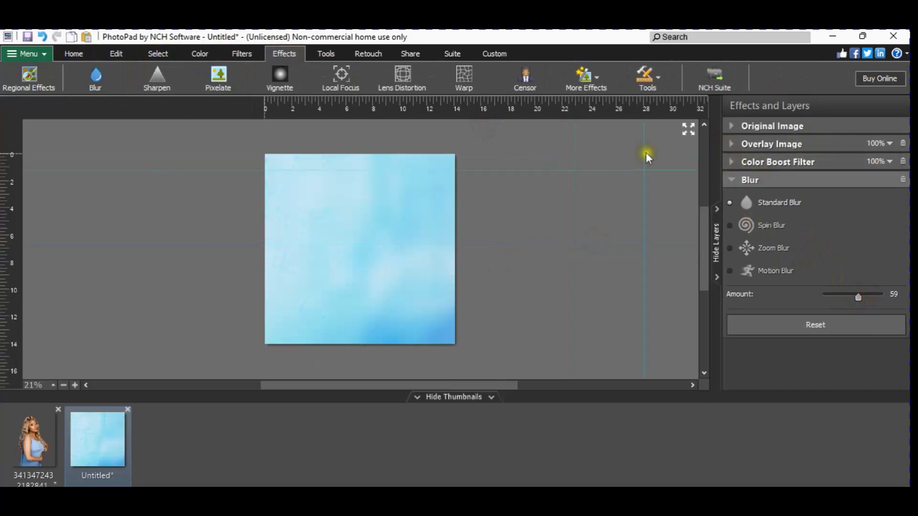
{"action": "left_click", "coordinate": [739, 181]}
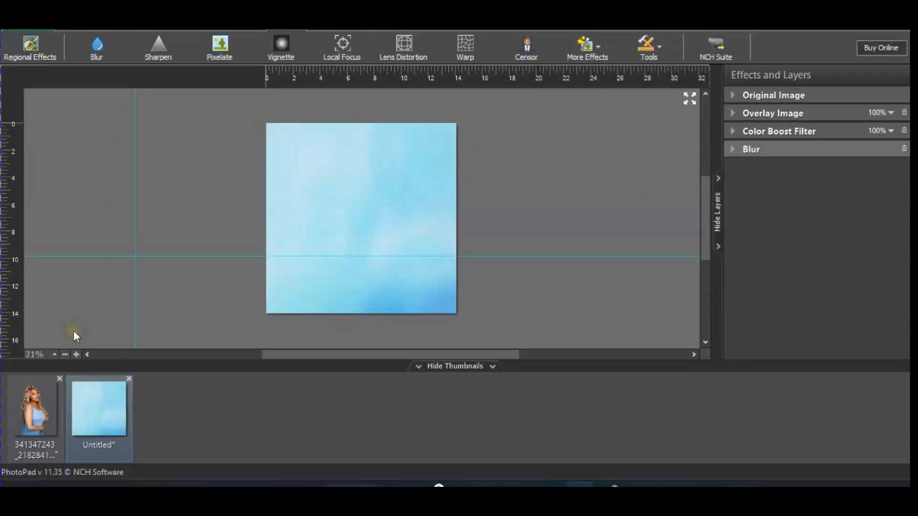
In the portrait image, outline the whole woman with a Free Form selection and copy her.
{"action": "left_click", "coordinate": [31, 444]}
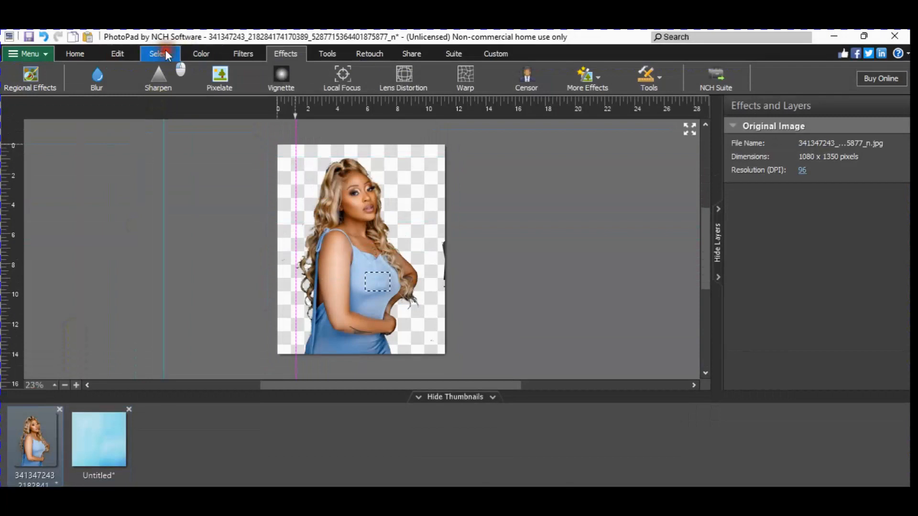
{"action": "left_click", "coordinate": [159, 54]}
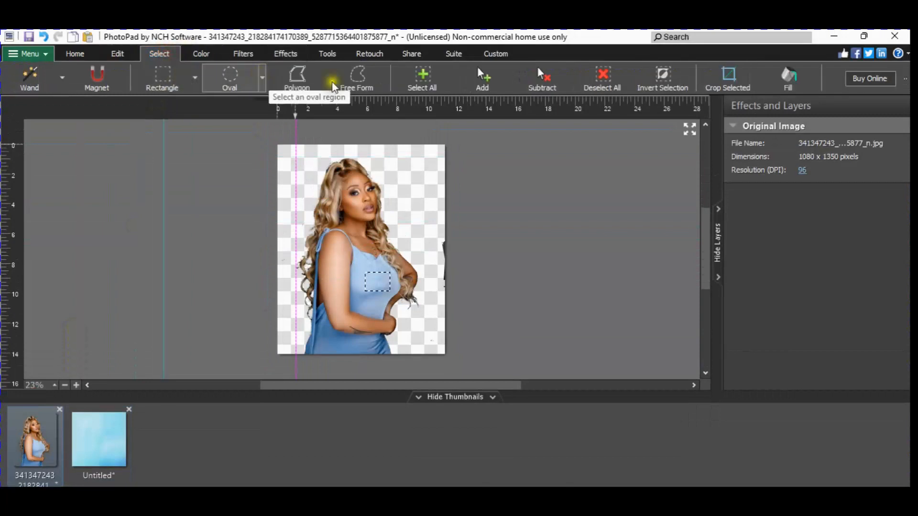
{"action": "left_click", "coordinate": [368, 76]}
{"action": "mouse_move", "coordinate": [397, 362]}
{"action": "left_mouse_down"}
{"action": "mouse_move", "coordinate": [421, 273]}
{"action": "mouse_move", "coordinate": [386, 218]}
{"action": "mouse_move", "coordinate": [376, 169]}
{"action": "mouse_move", "coordinate": [353, 153]}
{"action": "mouse_move", "coordinate": [323, 167]}
{"action": "mouse_move", "coordinate": [308, 212]}
{"action": "mouse_move", "coordinate": [300, 266]}
{"action": "mouse_move", "coordinate": [307, 318]}
{"action": "mouse_move", "coordinate": [317, 361]}
{"action": "mouse_move", "coordinate": [394, 360]}
{"action": "mouse_move", "coordinate": [402, 356]}
{"action": "mouse_move", "coordinate": [396, 344]}
{"action": "left_mouse_up"}
{"action": "right_click", "coordinate": [341, 228]}
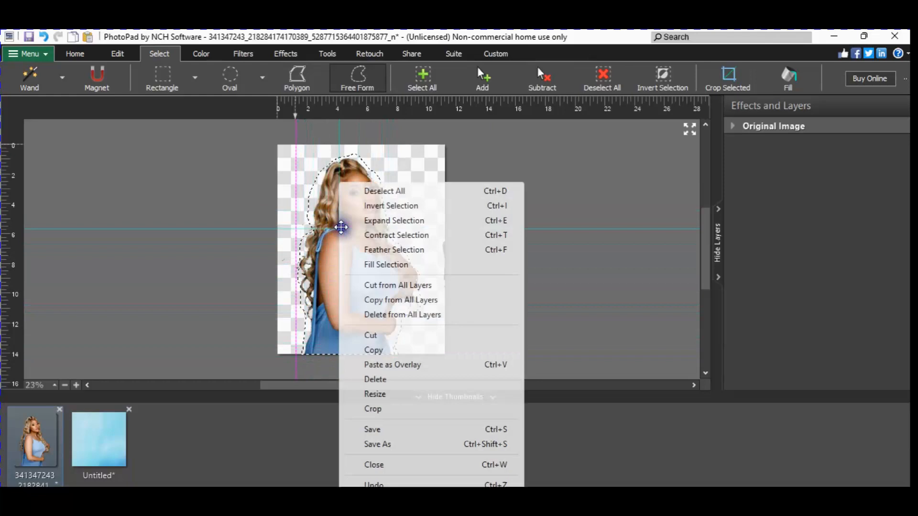
{"action": "left_click", "coordinate": [373, 350]}
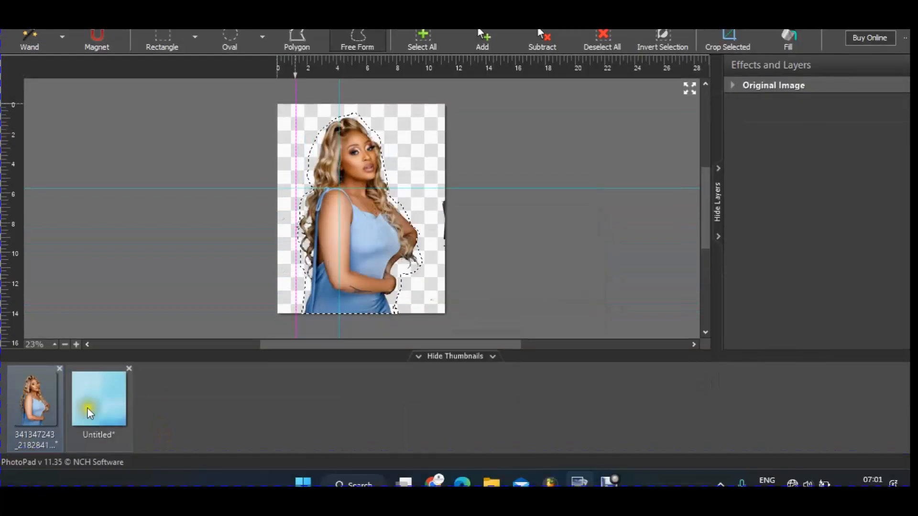
Place the copied woman at the bottom edge of the blurred blue background image and set her overlay's sharpness to 88.
{"action": "left_click", "coordinate": [92, 405]}
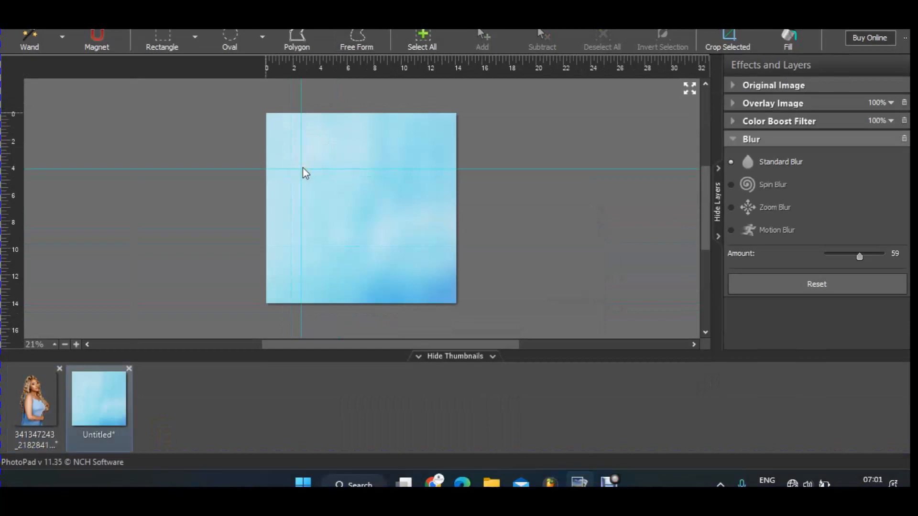
{"action": "key", "text": "ctrl+v"}
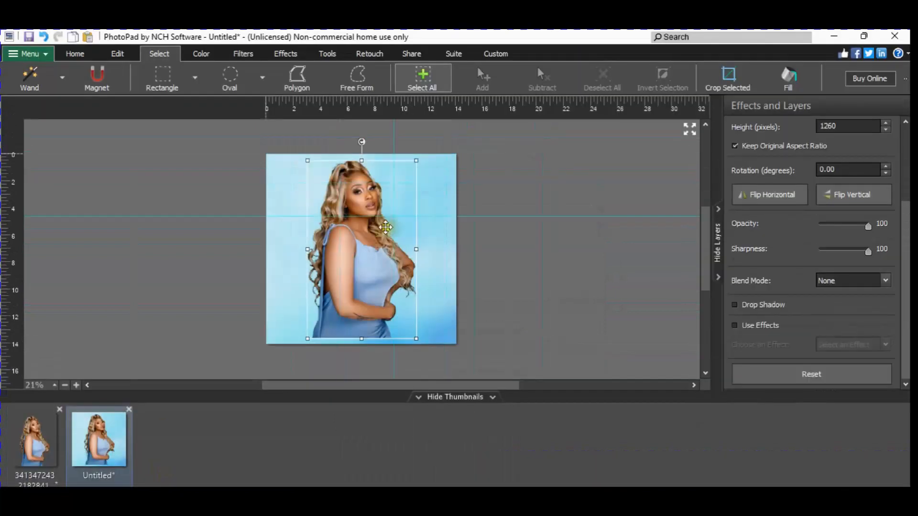
{"action": "left_click_drag", "start_coordinate": [375, 233], "coordinate": [385, 244]}
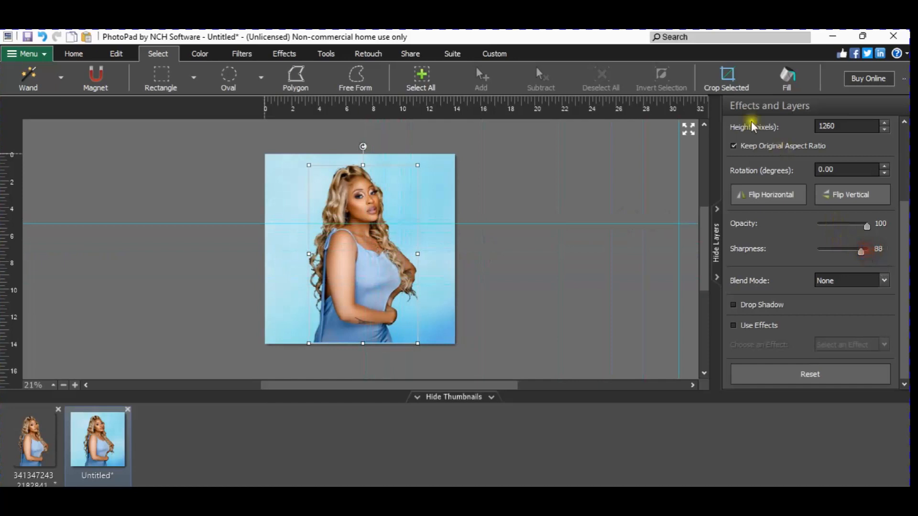
{"action": "left_click", "coordinate": [908, 153]}
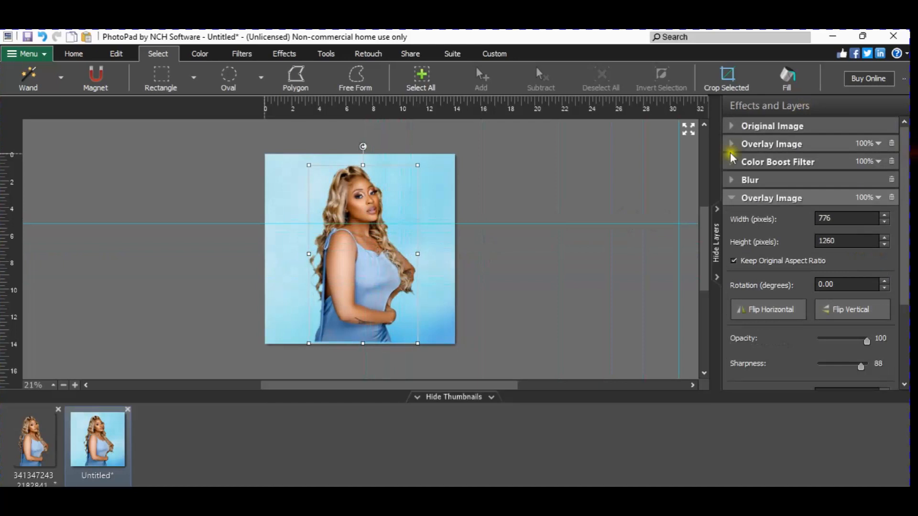
{"action": "left_click", "coordinate": [735, 197]}
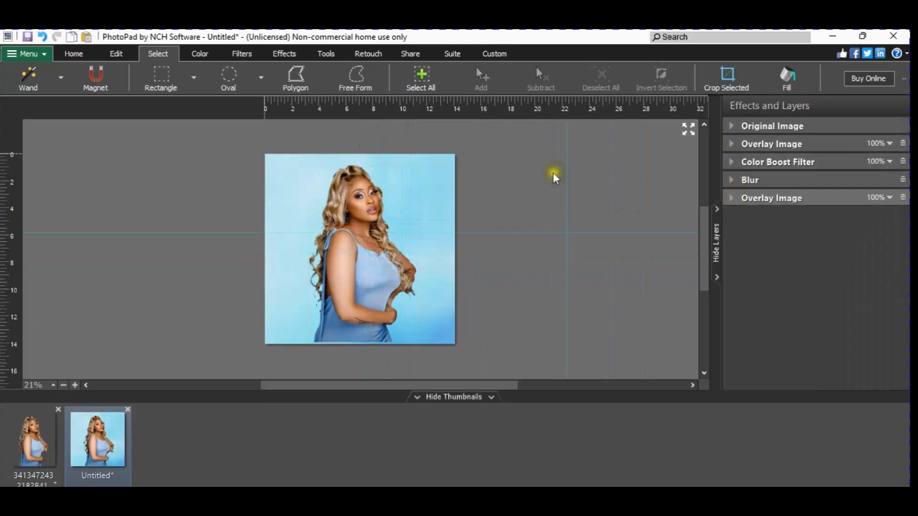
Move the woman slightly further down so the cutout's lower edge extends past the bottom of the canvas.
{"action": "left_click", "coordinate": [348, 284]}
{"action": "left_click_drag", "start_coordinate": [348, 283], "coordinate": [349, 285]}
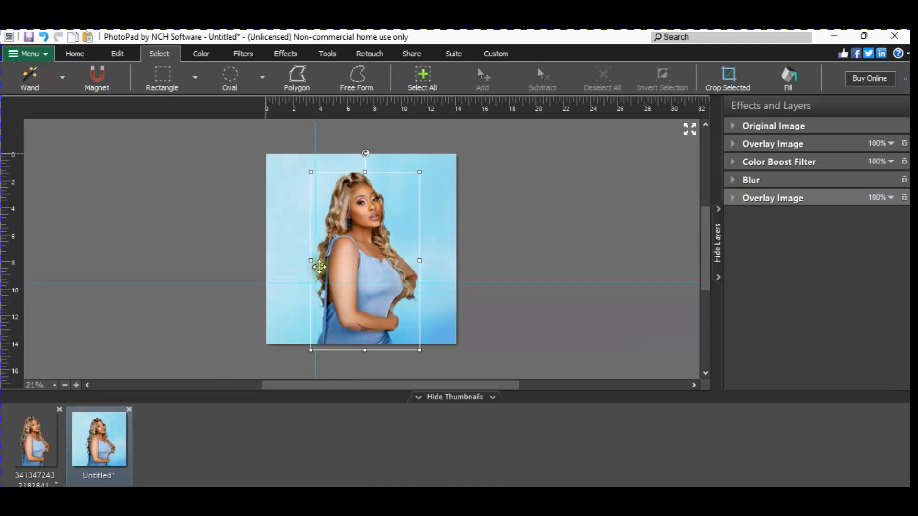
{"action": "left_click", "coordinate": [477, 214]}
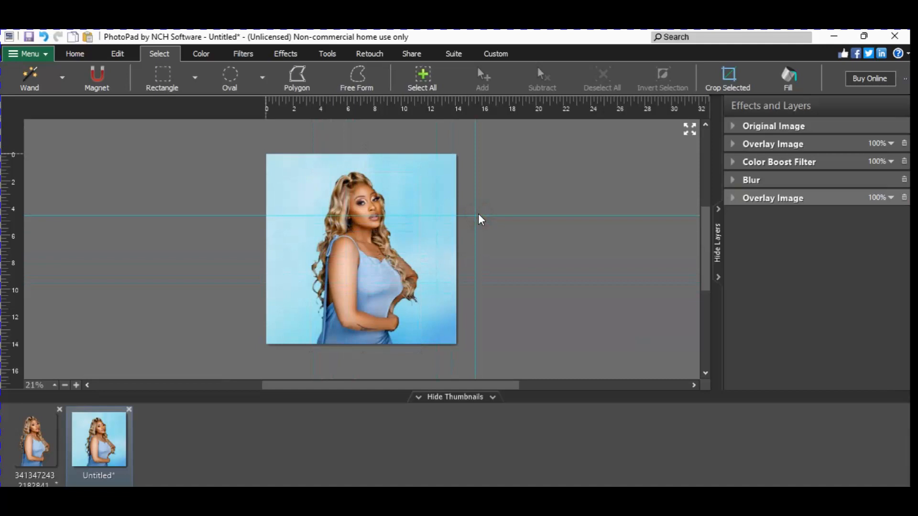
Apply Auto Levels to the entire image and lower the effect's amount from full strength.
{"action": "left_click", "coordinate": [212, 56]}
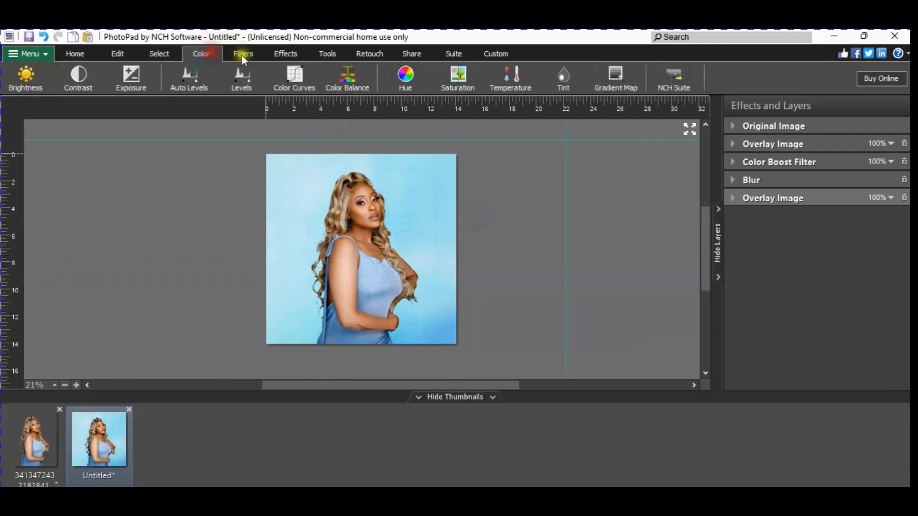
{"action": "left_click", "coordinate": [198, 82]}
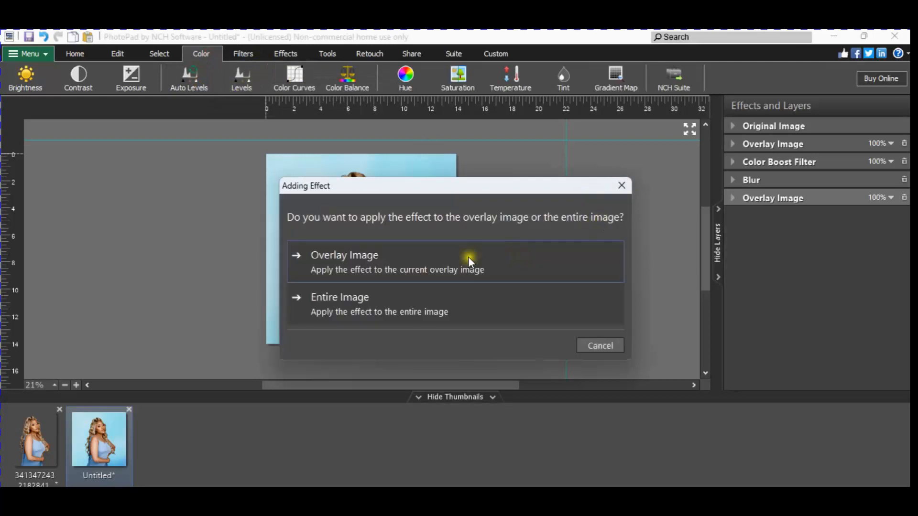
{"action": "left_click", "coordinate": [377, 305]}
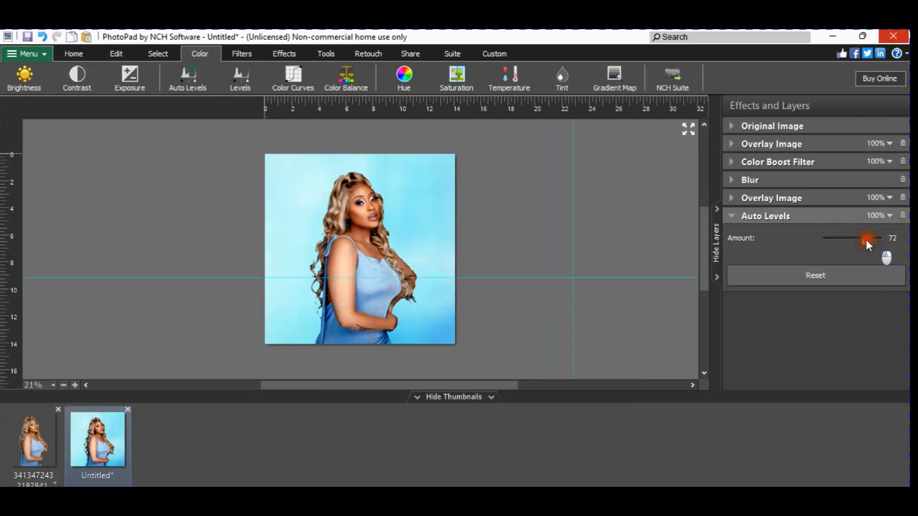
{"action": "left_click_drag", "start_coordinate": [857, 245], "coordinate": [849, 248]}
{"action": "left_click", "coordinate": [733, 215]}
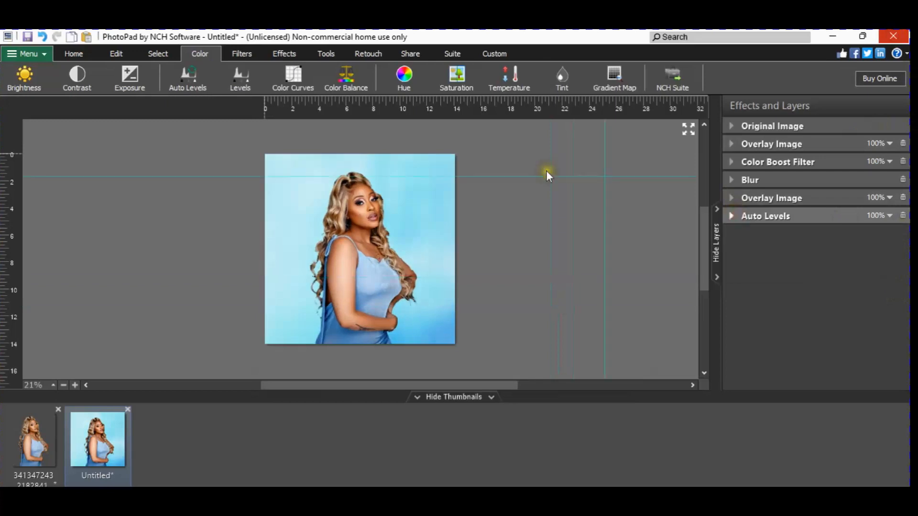